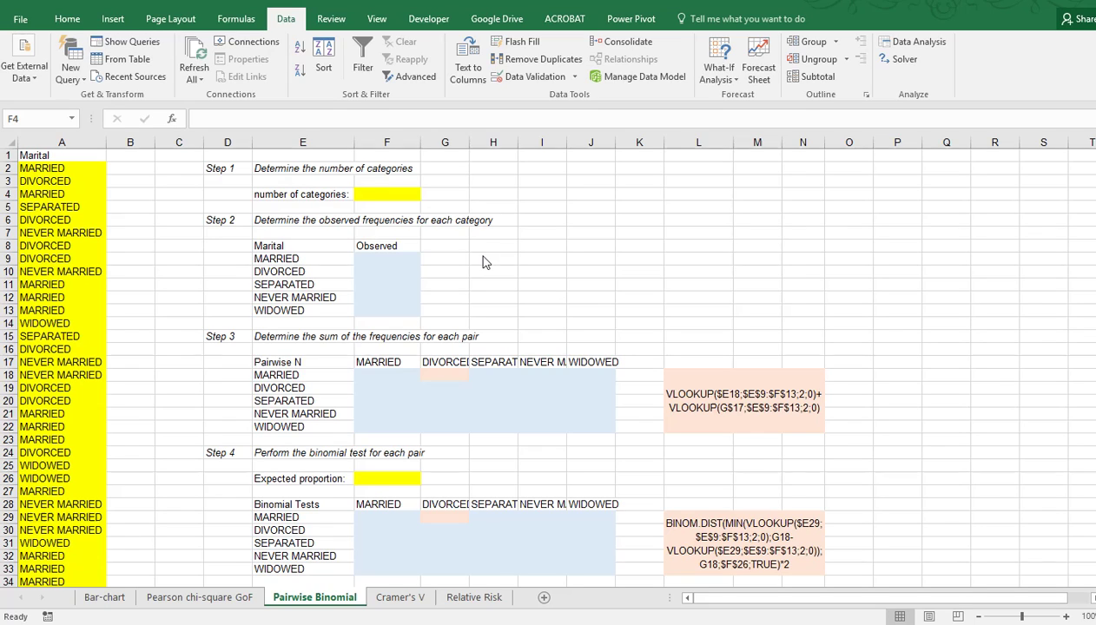
Inspect the number-of-categories cell F4 and its label in E4
left_click(484, 262)
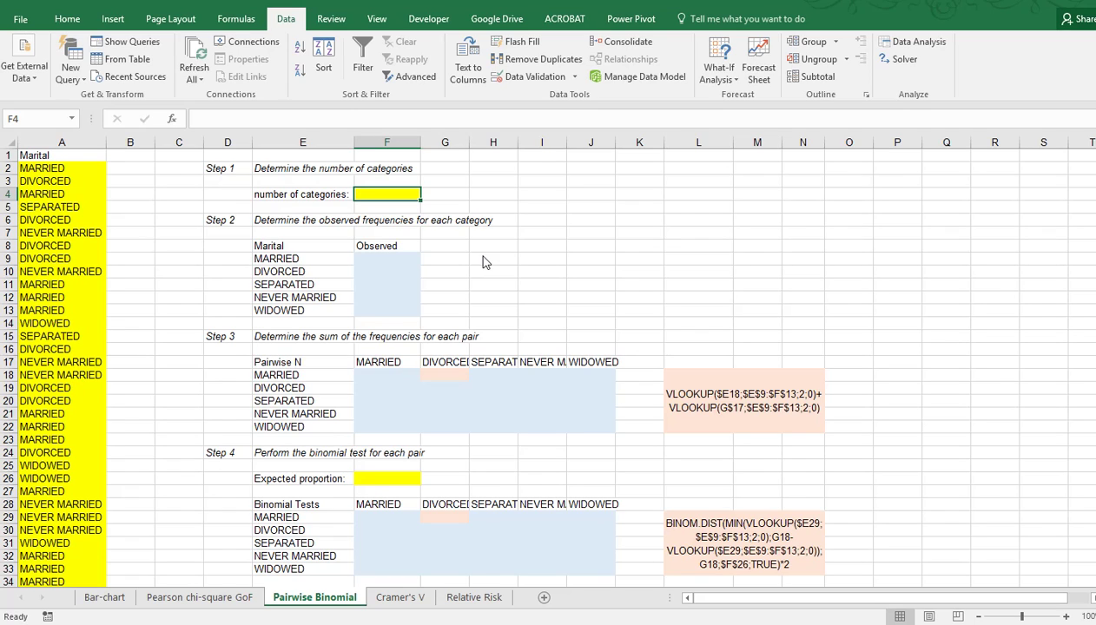
left_click(395, 232)
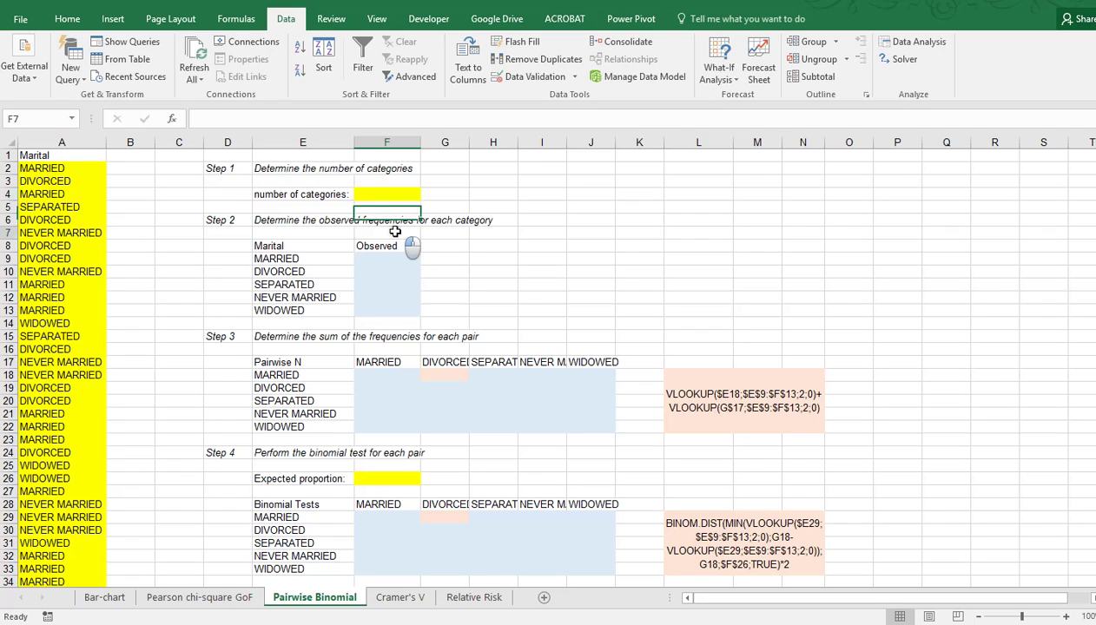
left_click(310, 231)
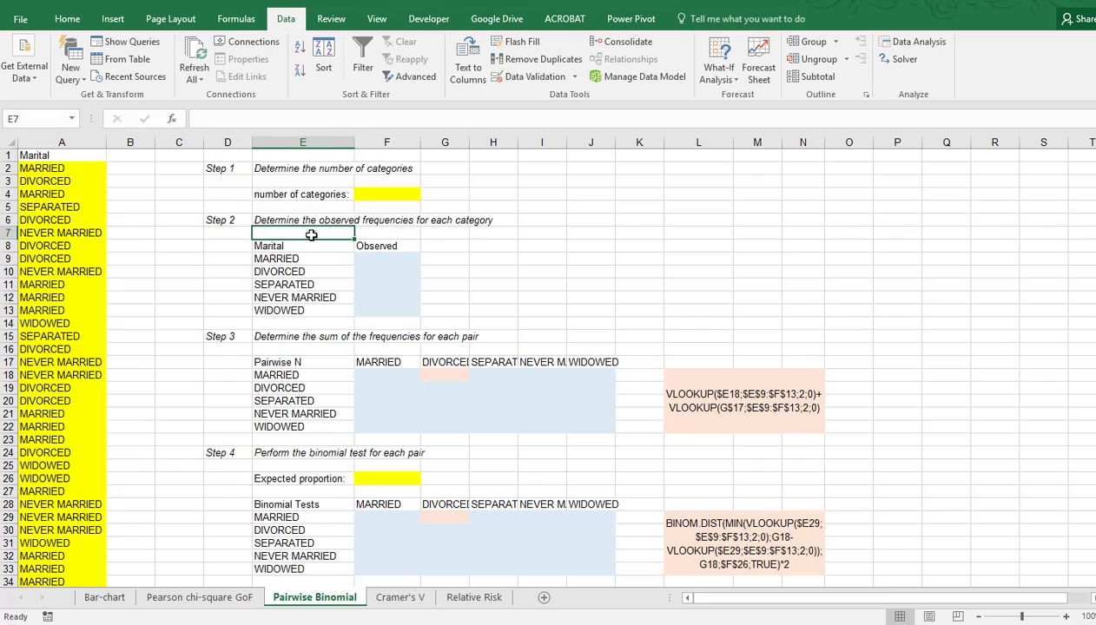
left_click(145, 235)
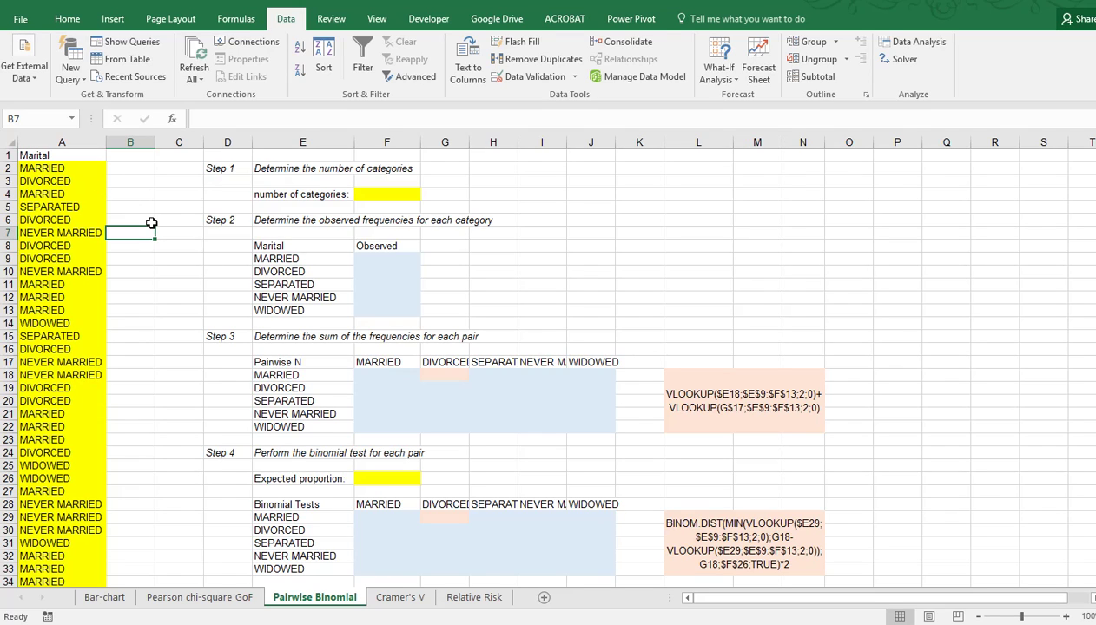
left_click(257, 198)
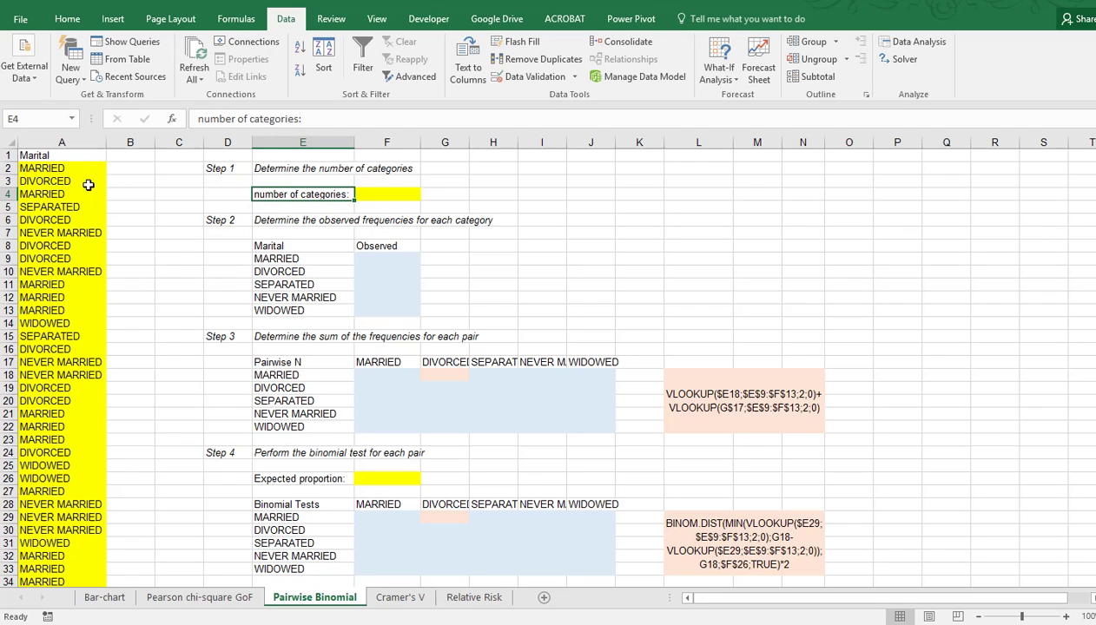
Copy the whole Marital column A and paste it into column P at P1
left_click(66, 142)
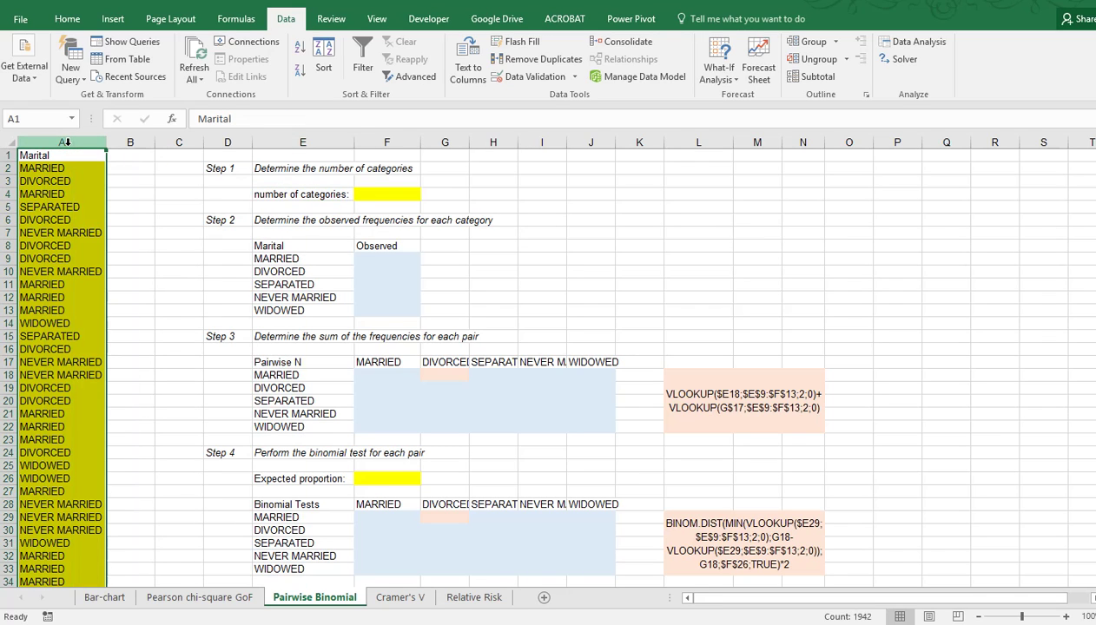
key("ctrl+c")
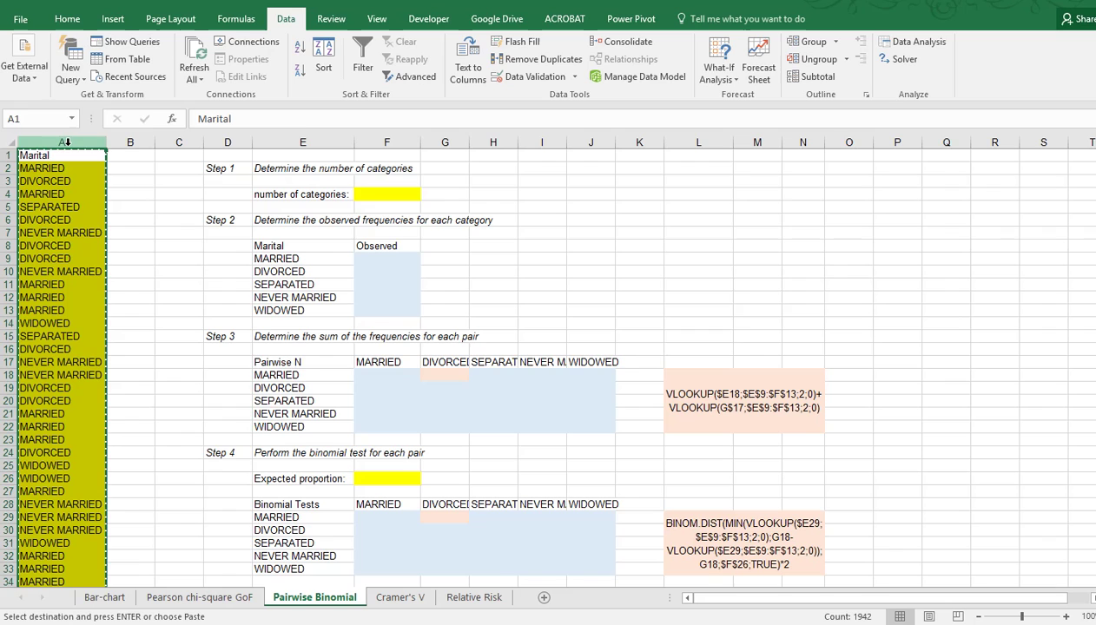
left_click(893, 158)
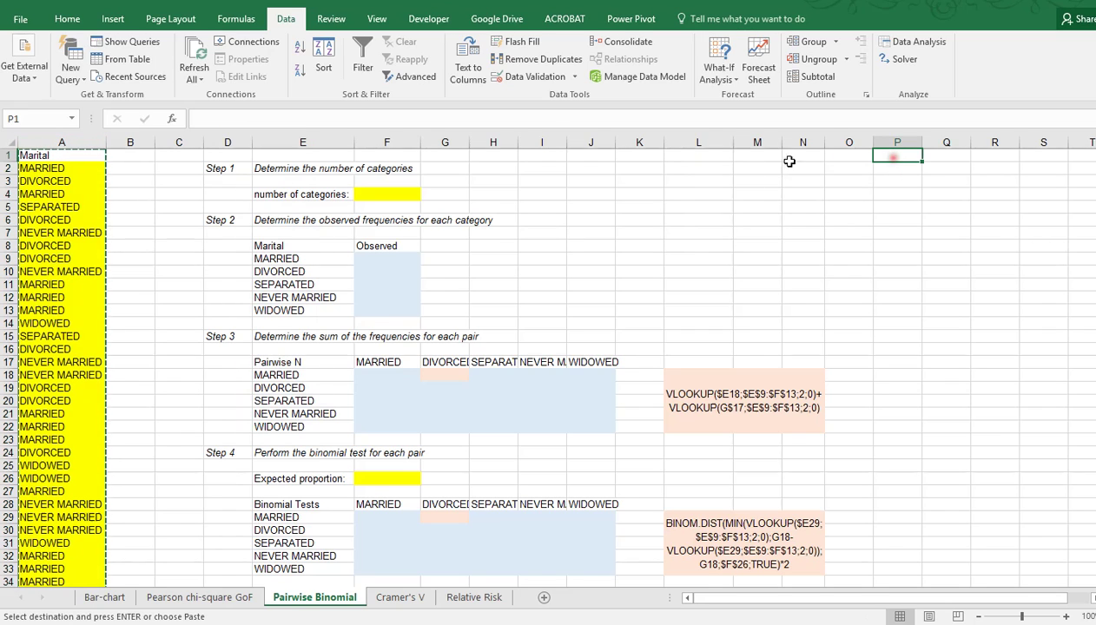
left_click(66, 19)
left_click(18, 78)
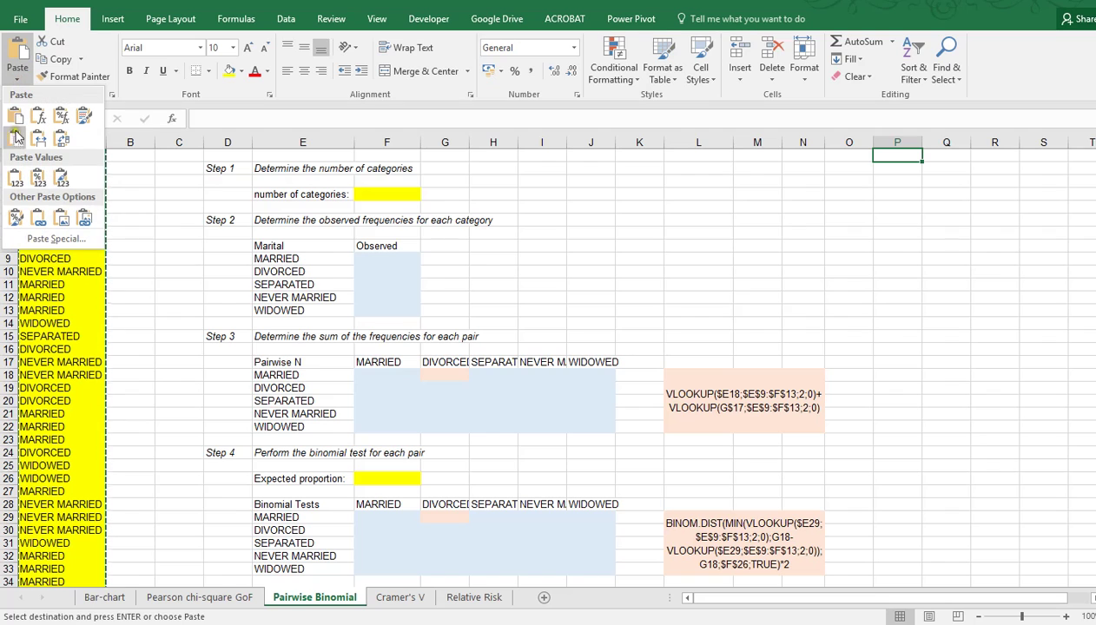
left_click(16, 136)
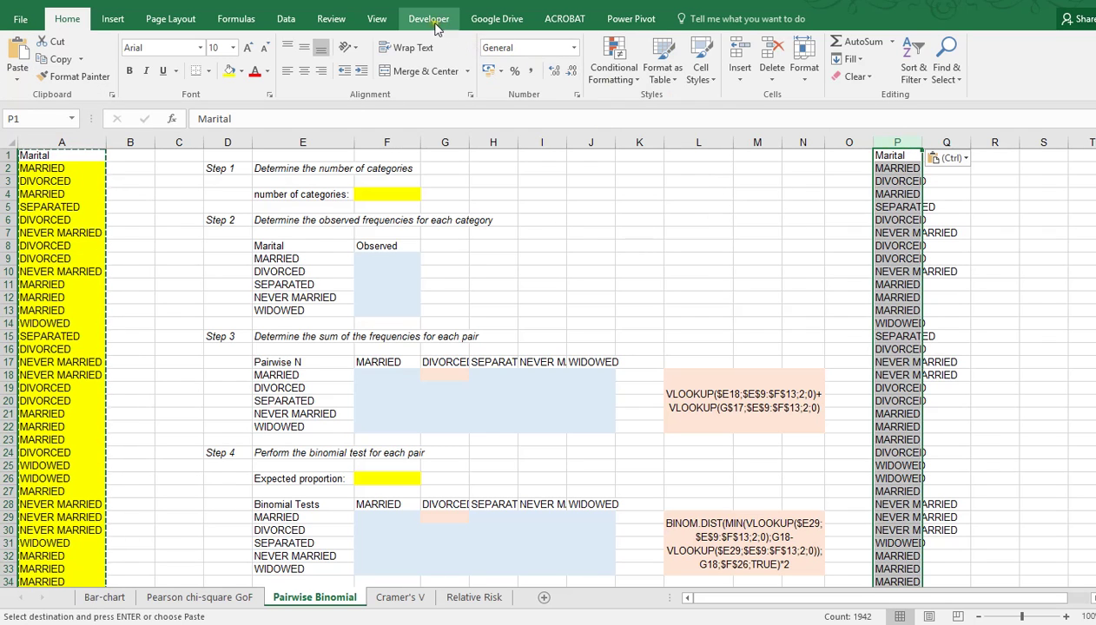
left_click(289, 21)
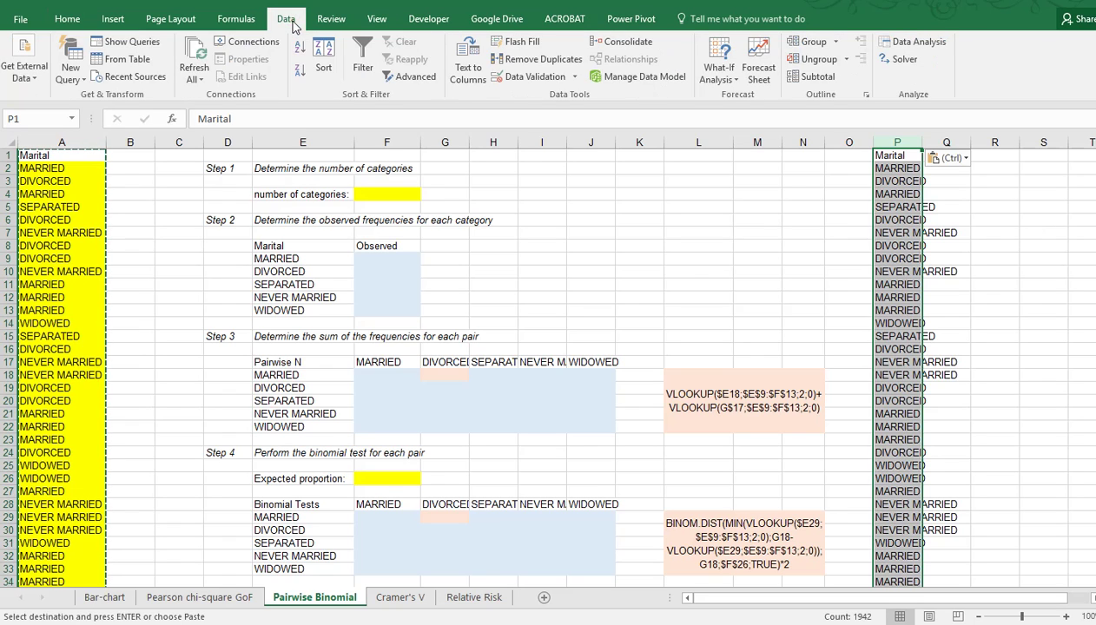
Remove duplicates from column P with 'My data has headers' checked
left_click(545, 61)
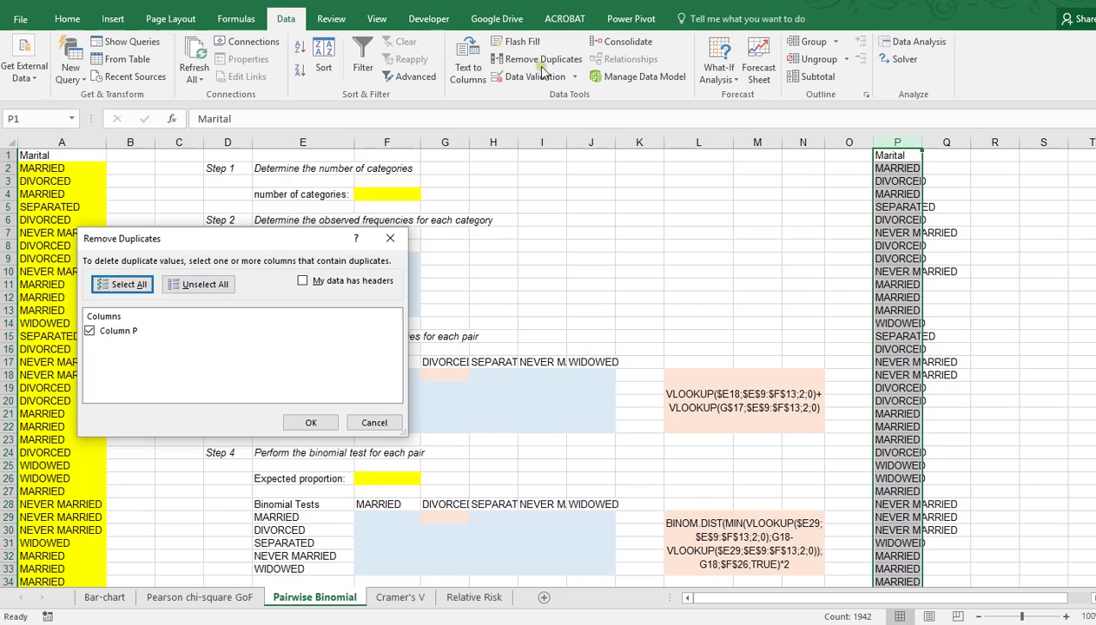
left_click(330, 287)
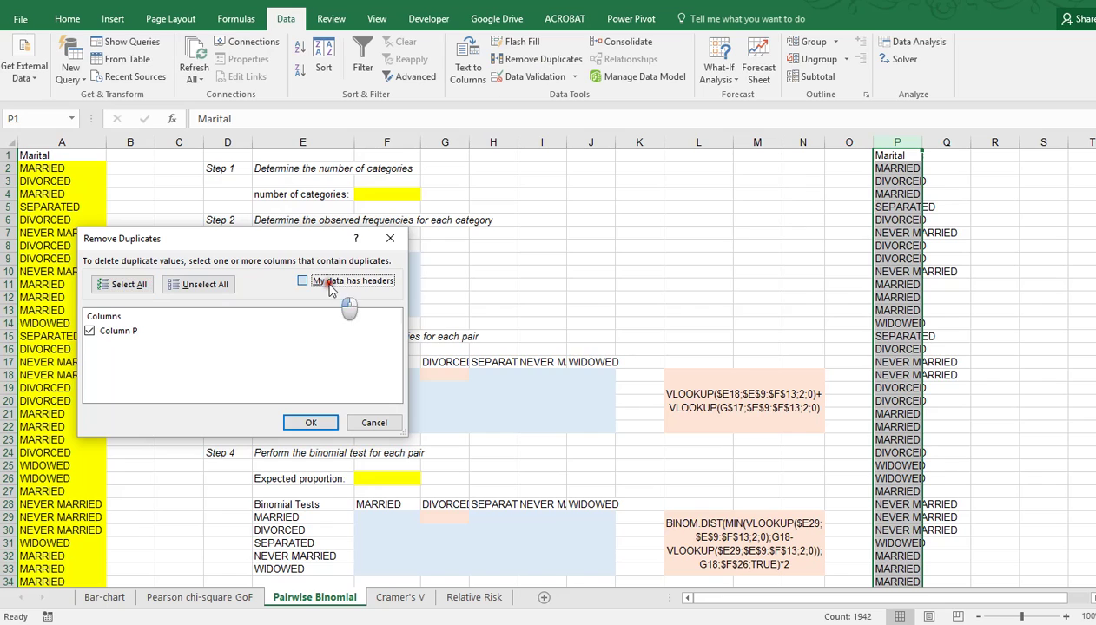
left_click(308, 424)
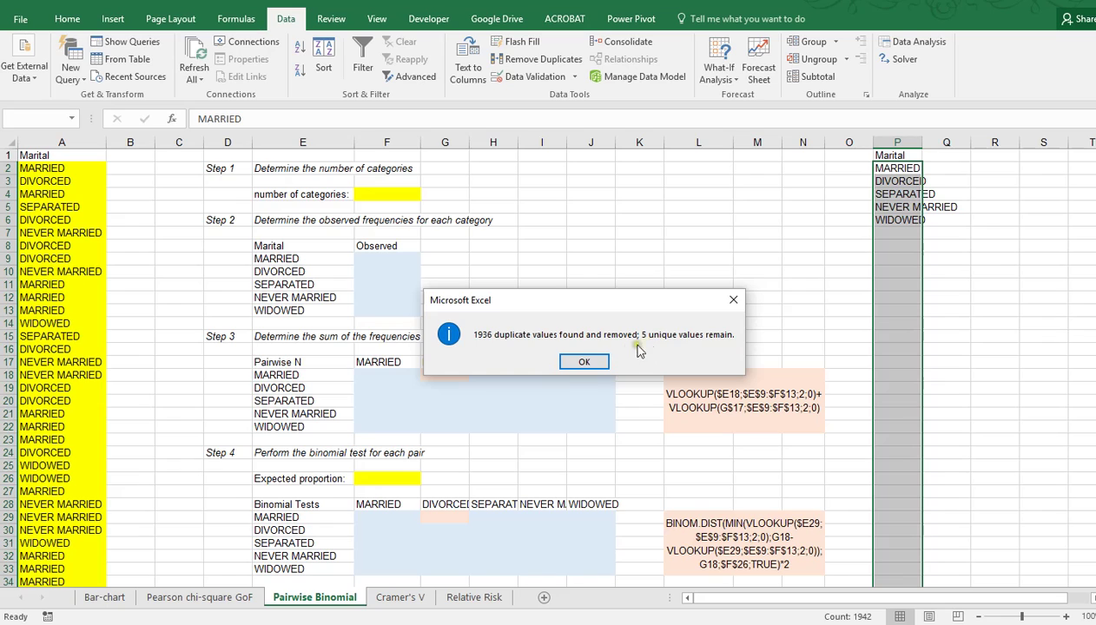
left_click(586, 362)
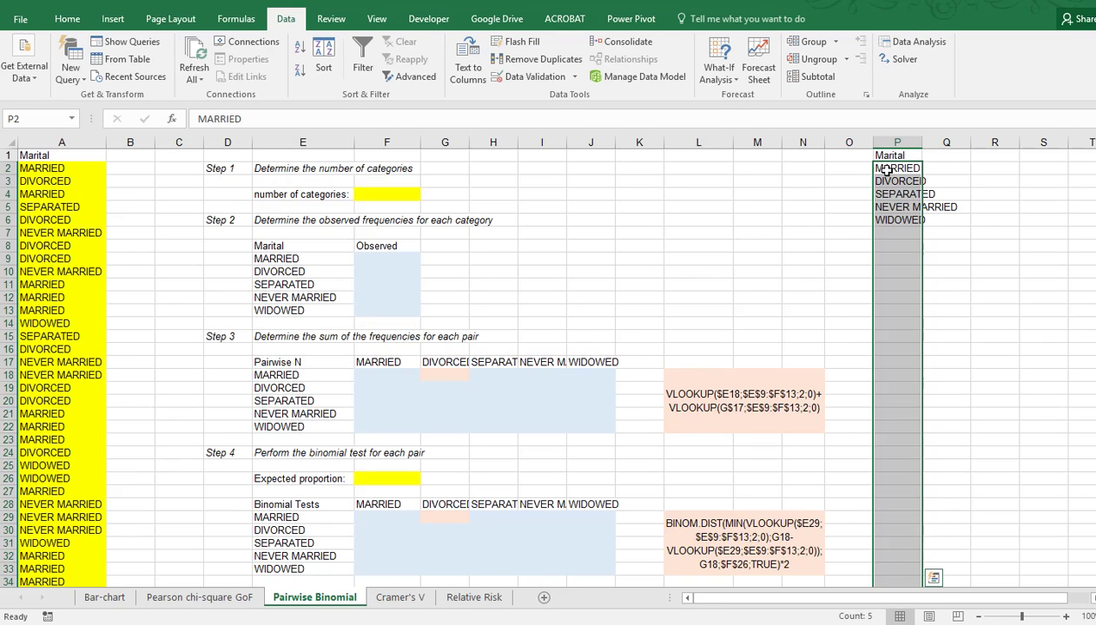
Enter 5 in F4 as the number of categories, after checking the unique values in P2:P6
left_click_drag(879, 168, 894, 221)
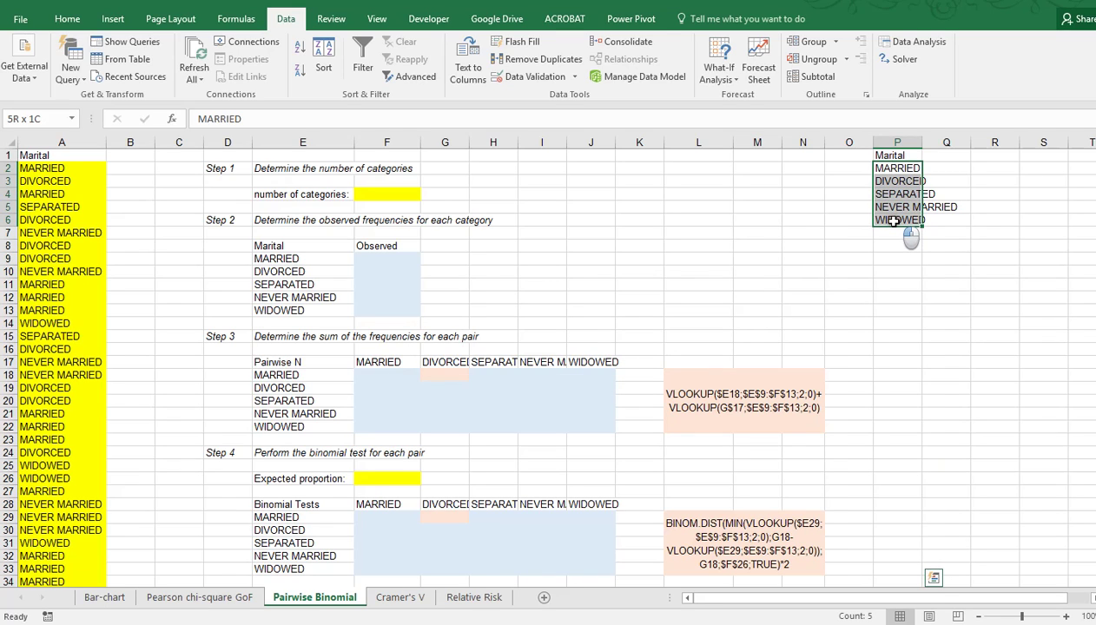
left_click(386, 195)
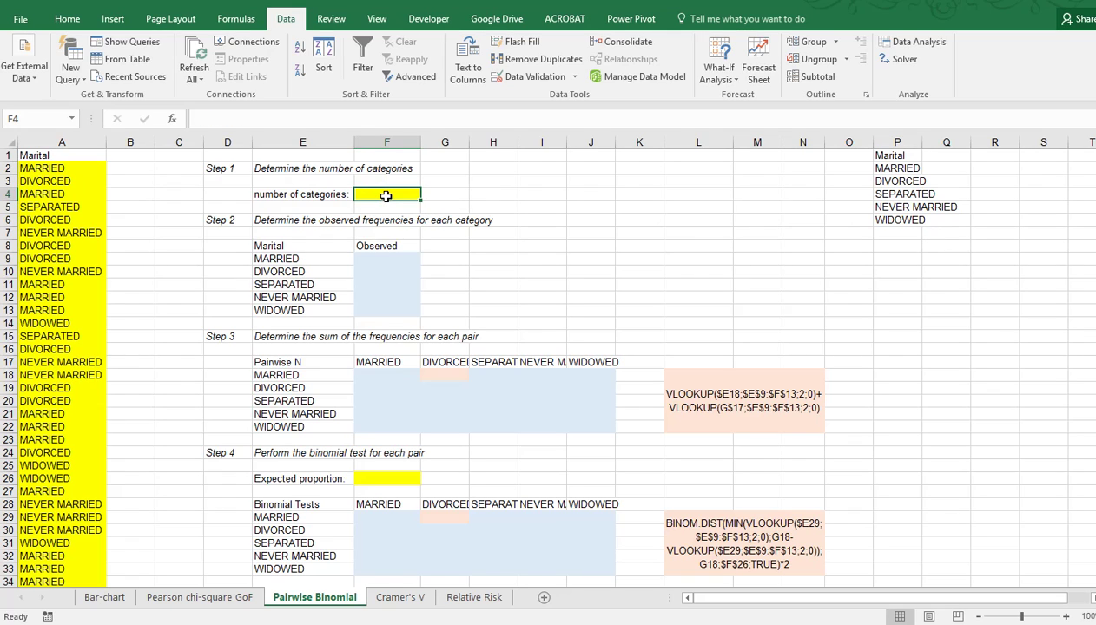
type("5")
key("Return")
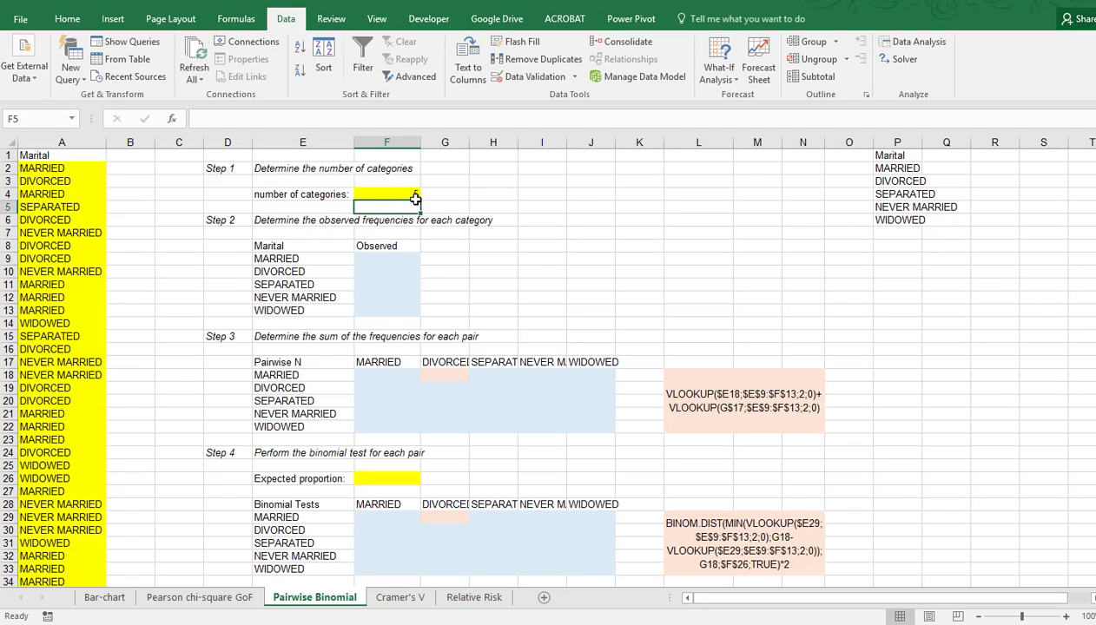
left_click_drag(877, 163, 895, 221)
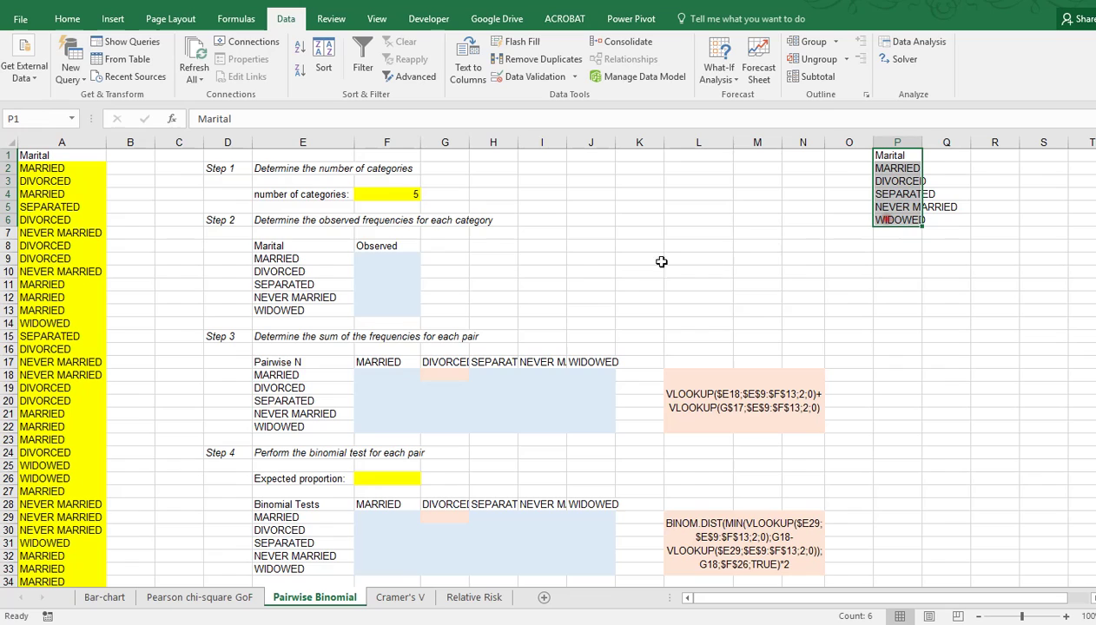
left_click(378, 257)
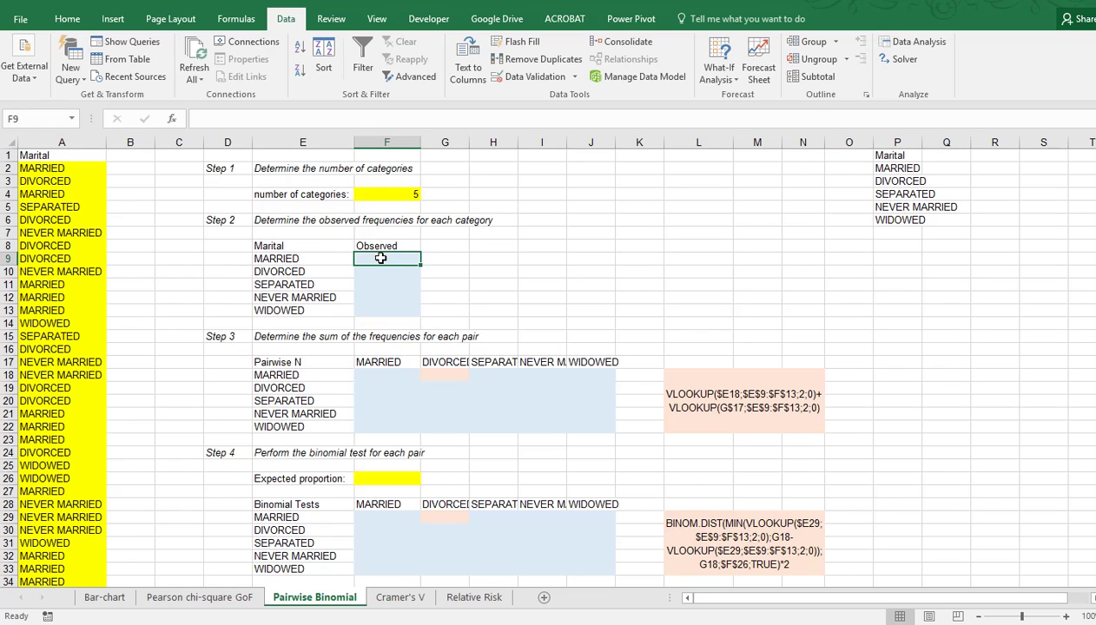
type("=cou")
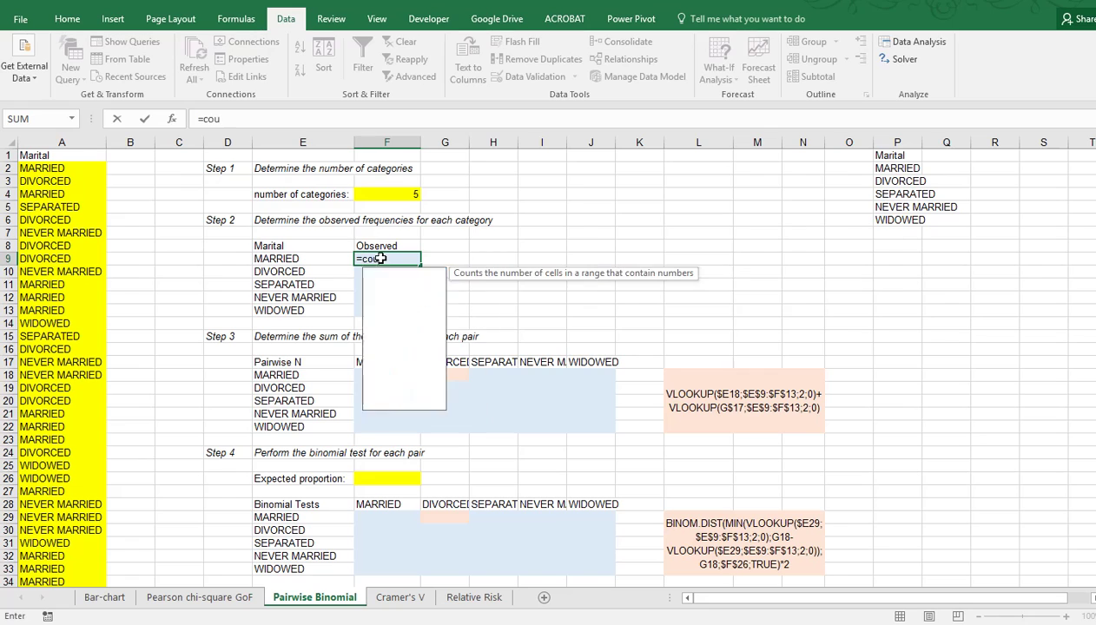
type("ntif(")
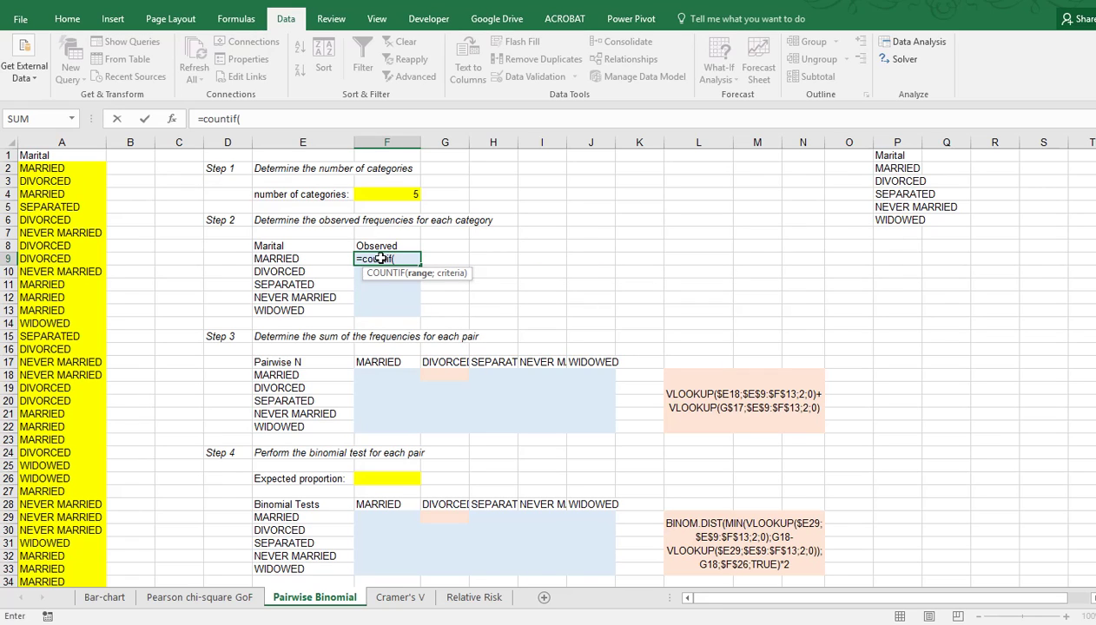
left_click(80, 142)
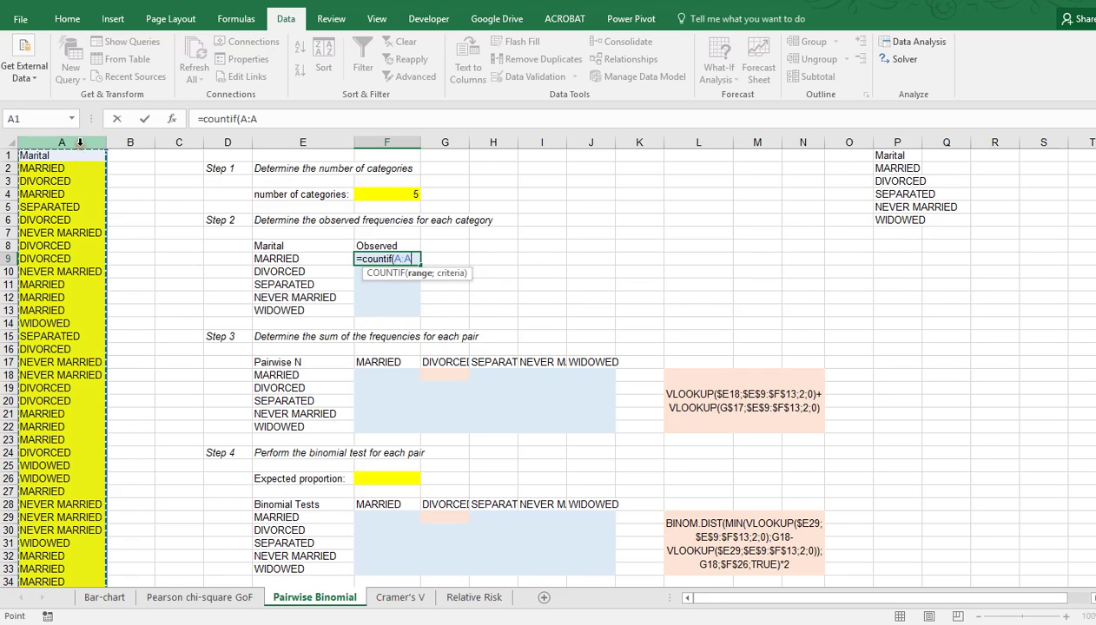
type(";")
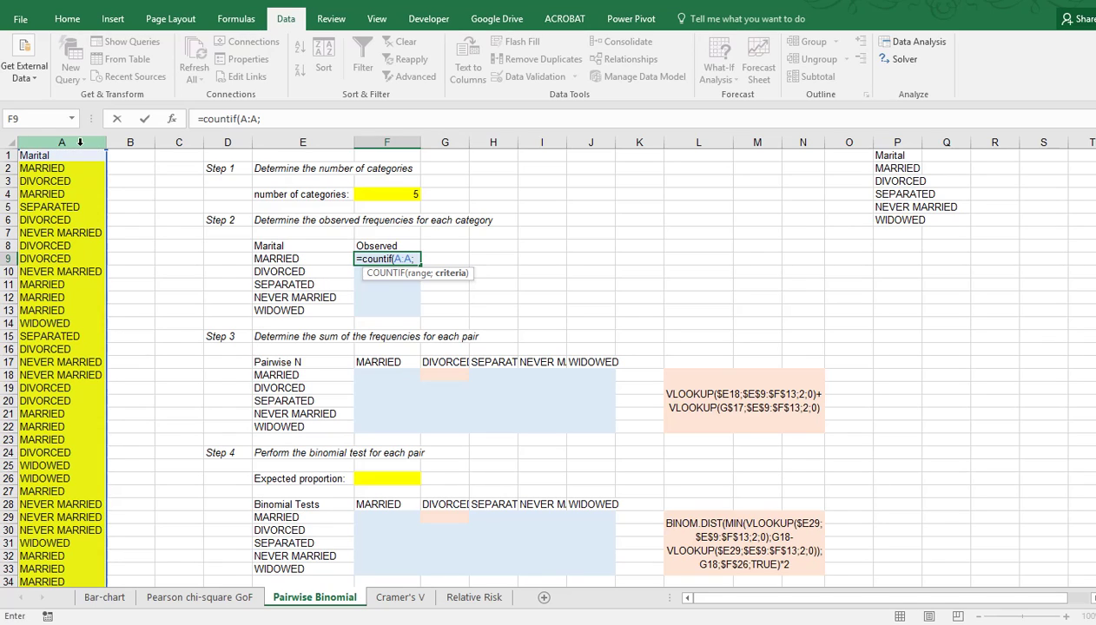
left_click(279, 258)
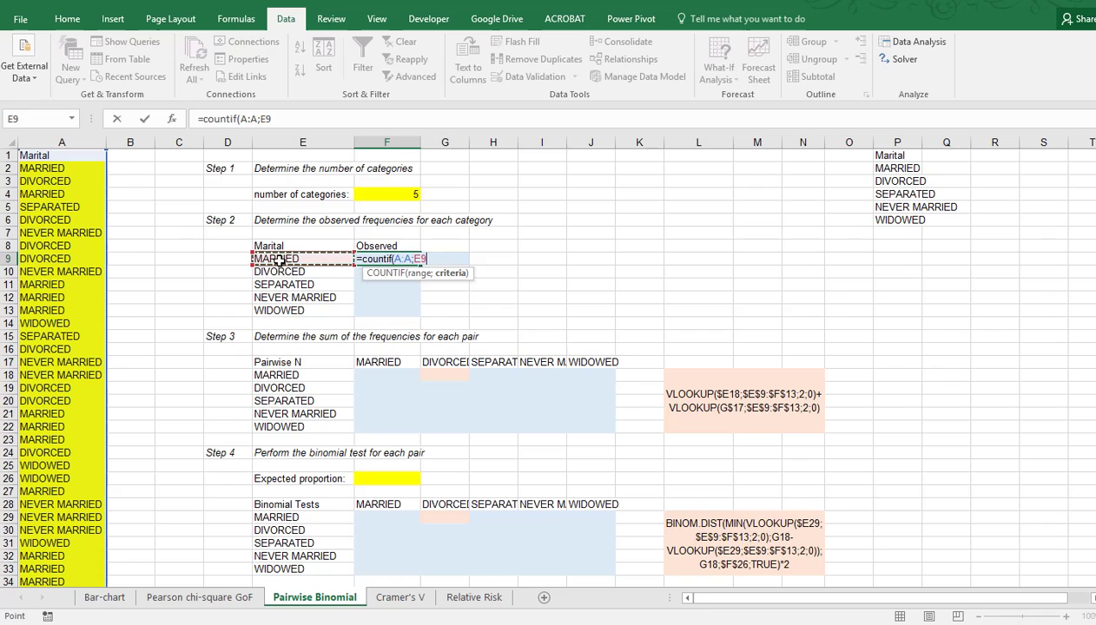
key("ctrl+Return")
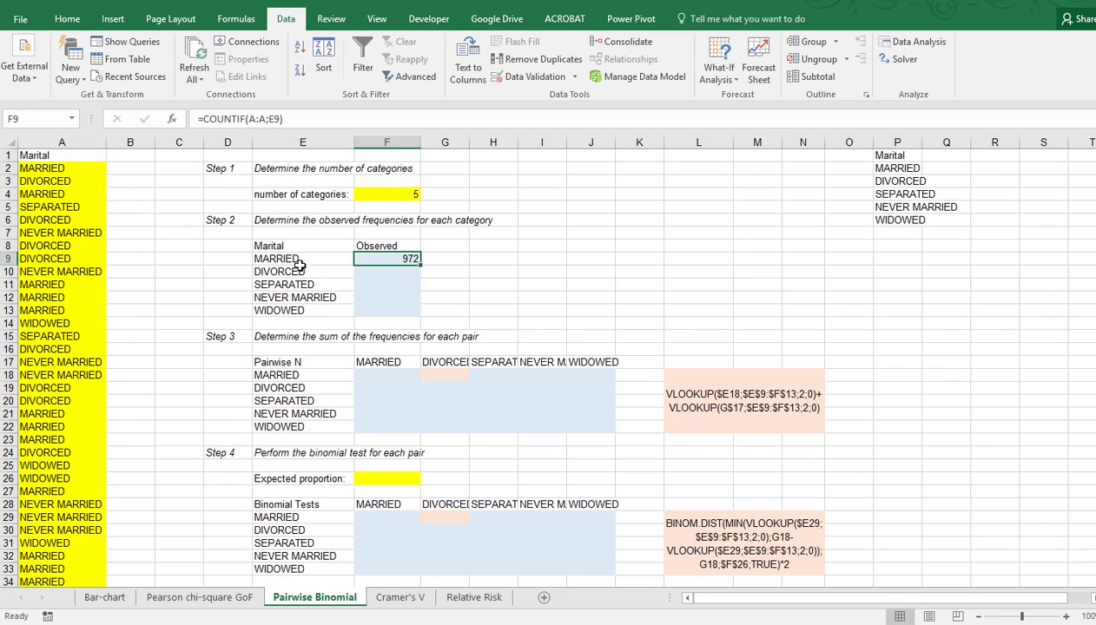
left_click_drag(420, 266, 421, 314)
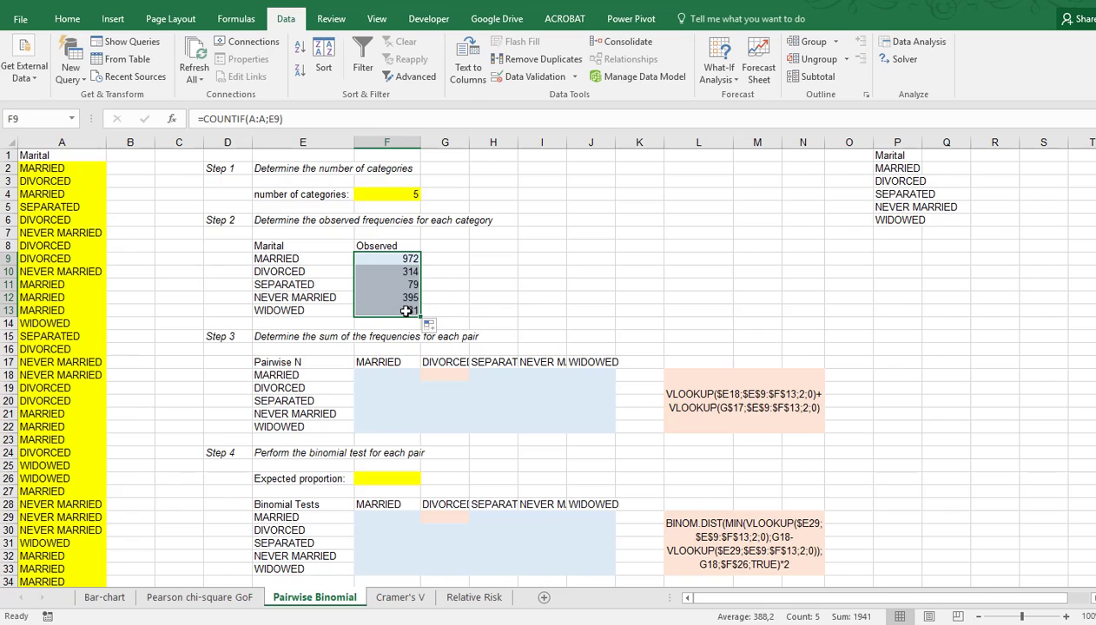
double_click(406, 311)
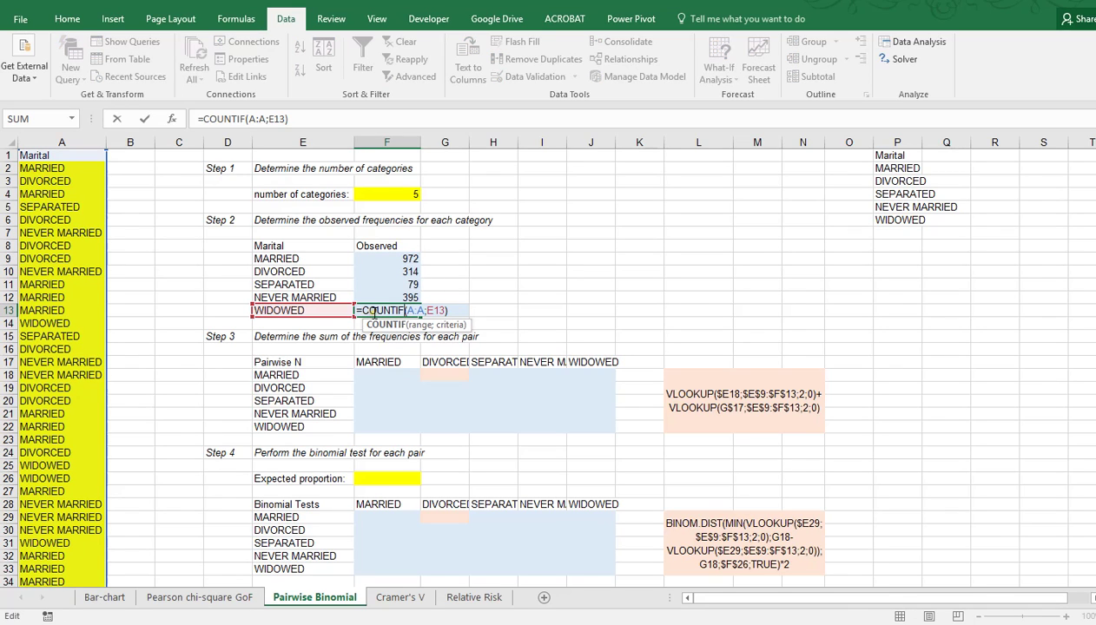
key("Escape")
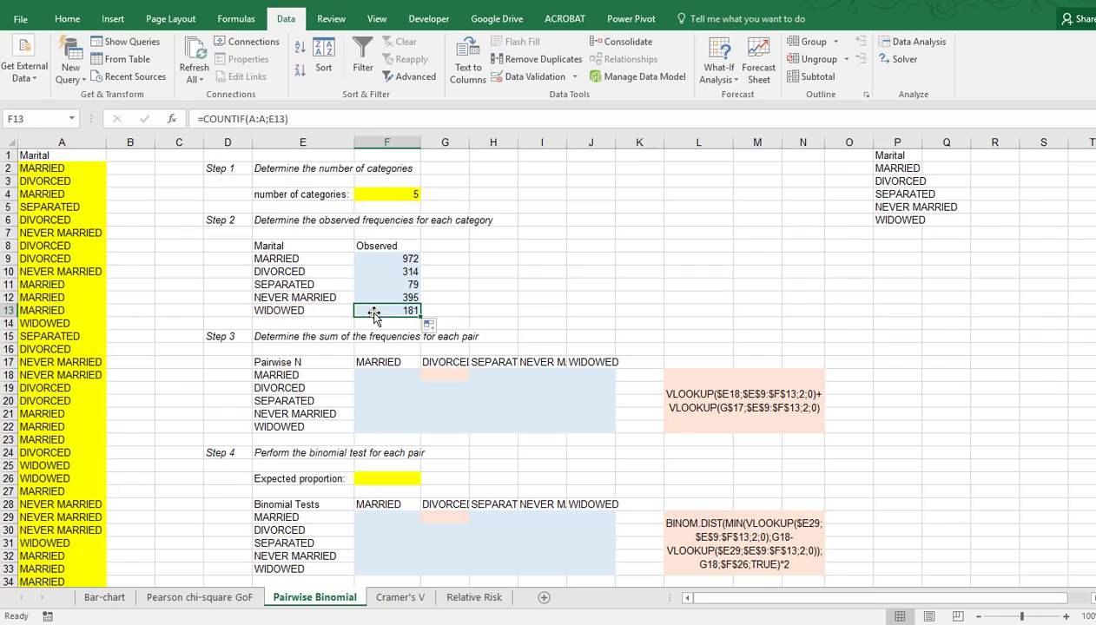
Start G18 with =VLOOKUP($E18;$E$9:$F$13;2;0) for the row category's observed count
left_click(440, 374)
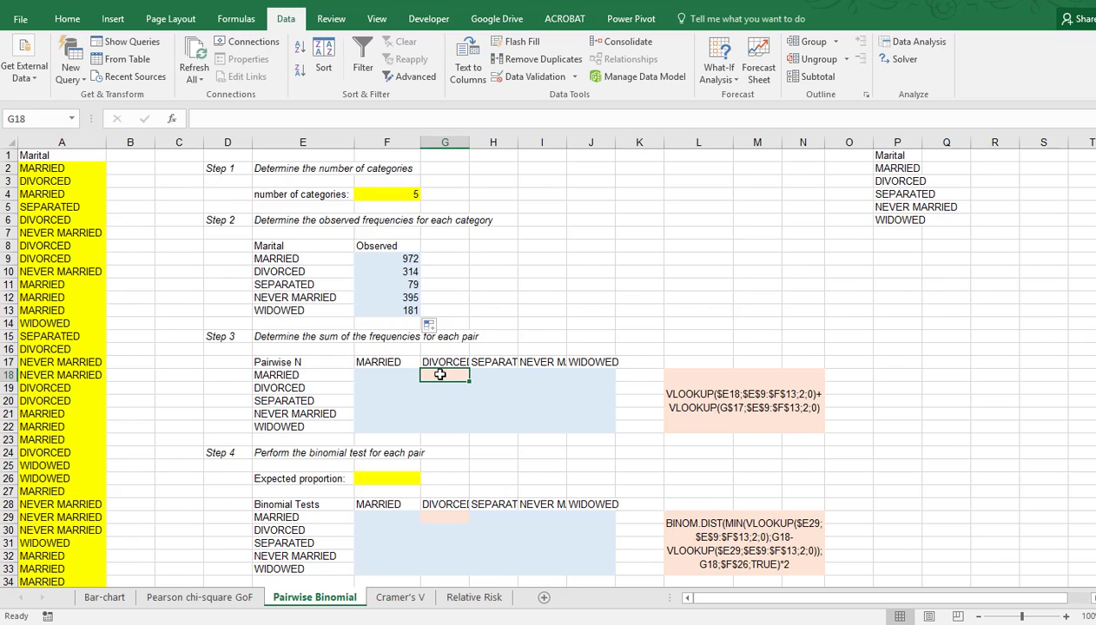
left_click(390, 260)
left_click_drag(390, 260, 403, 273)
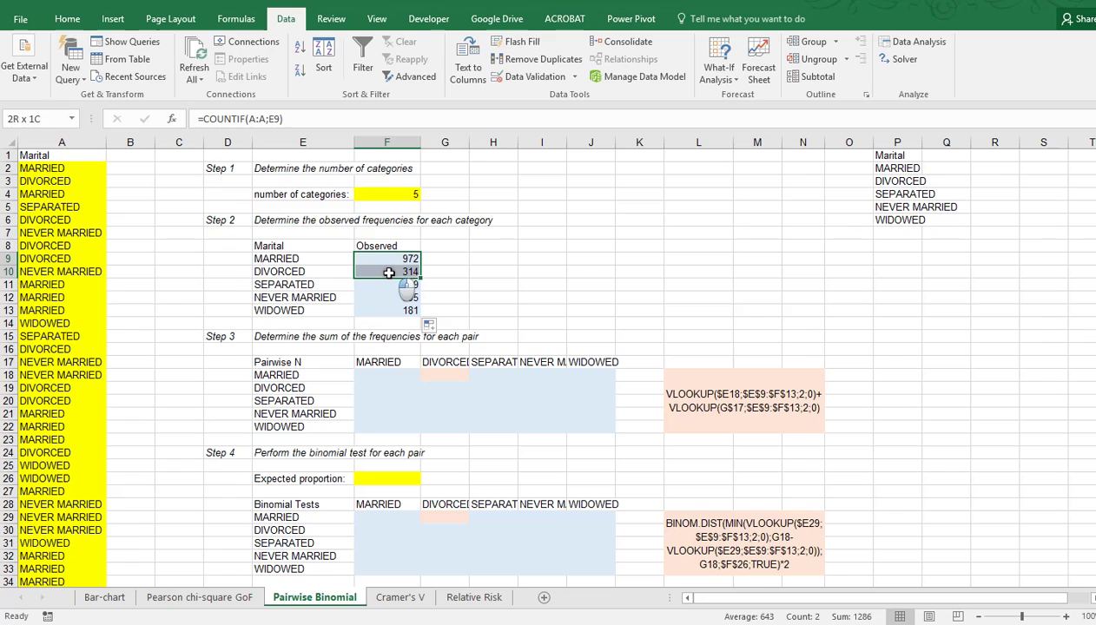
left_click(447, 372)
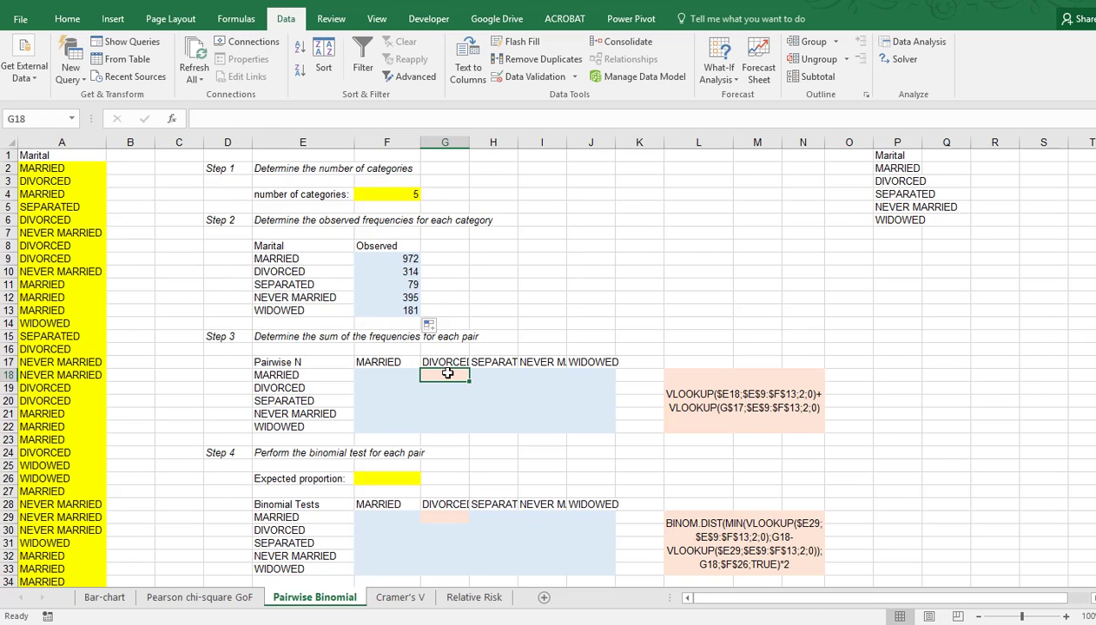
type("=vl")
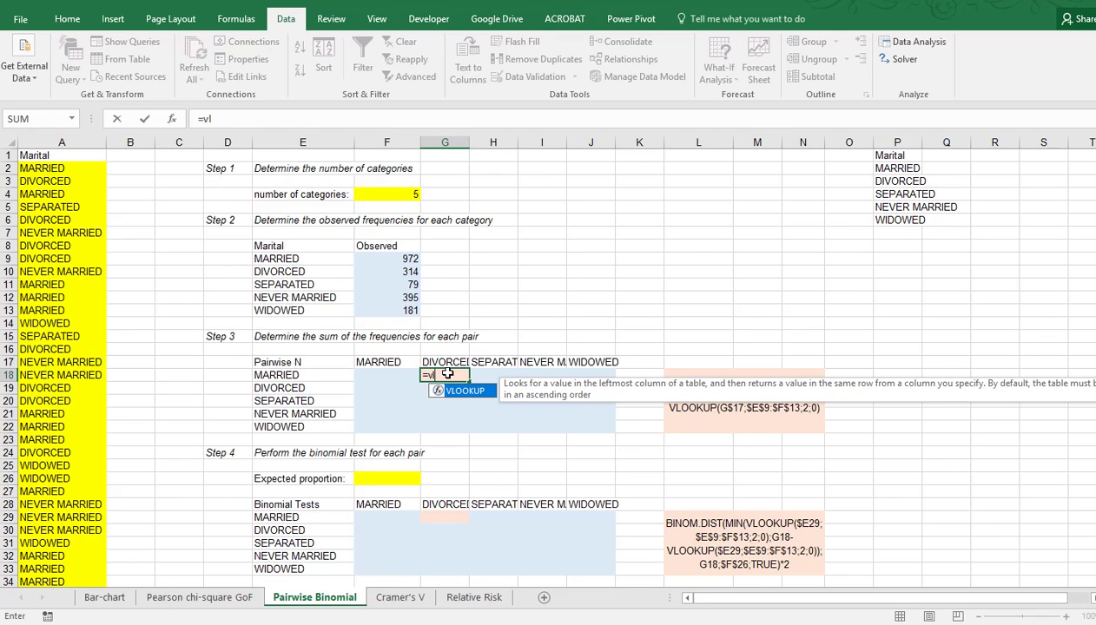
type("ookup(")
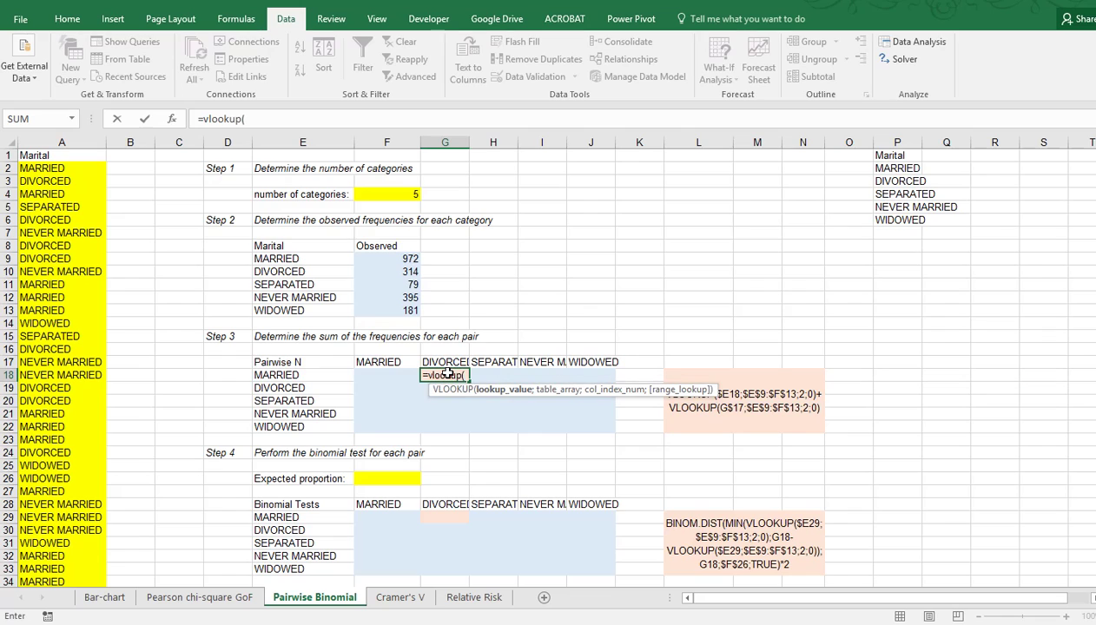
left_click(296, 375)
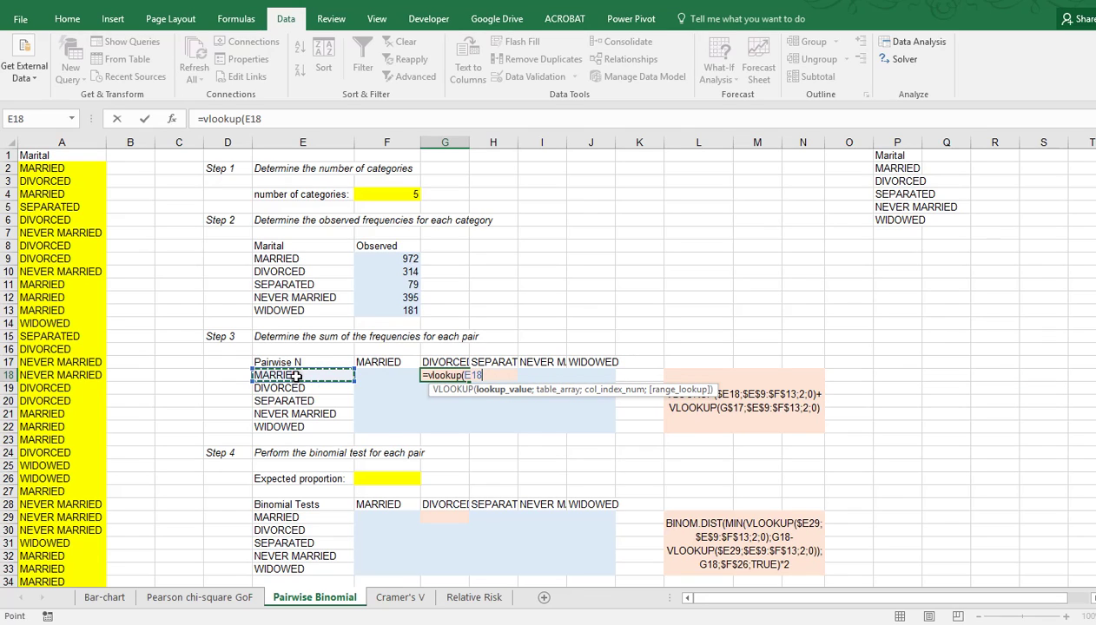
key("F4")
key("F4")
key("F4")
type(";")
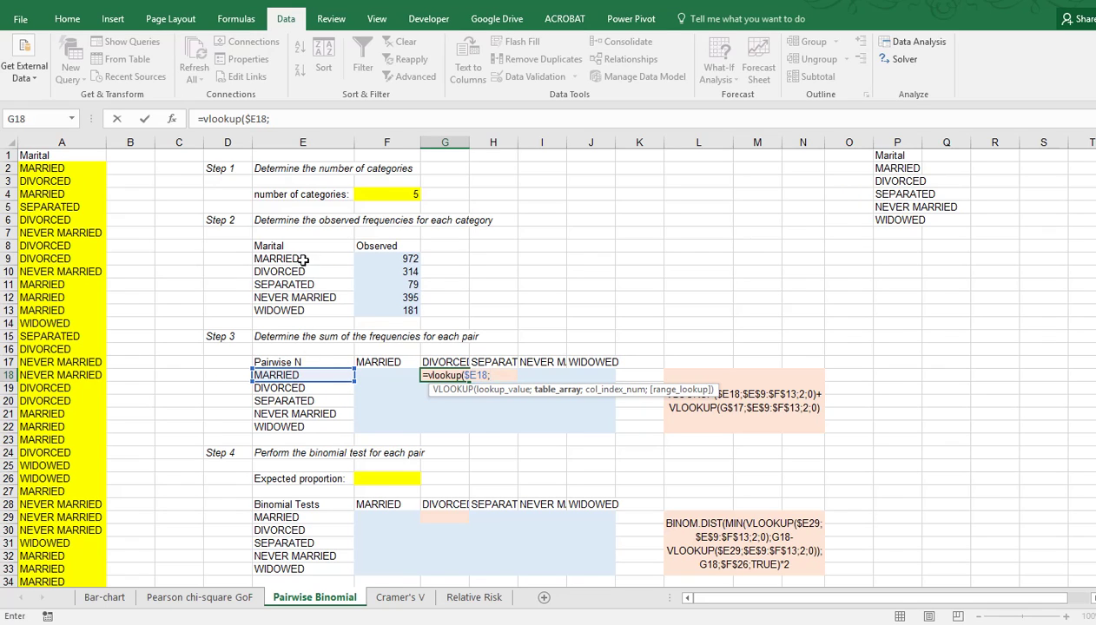
left_click_drag(299, 258, 372, 308)
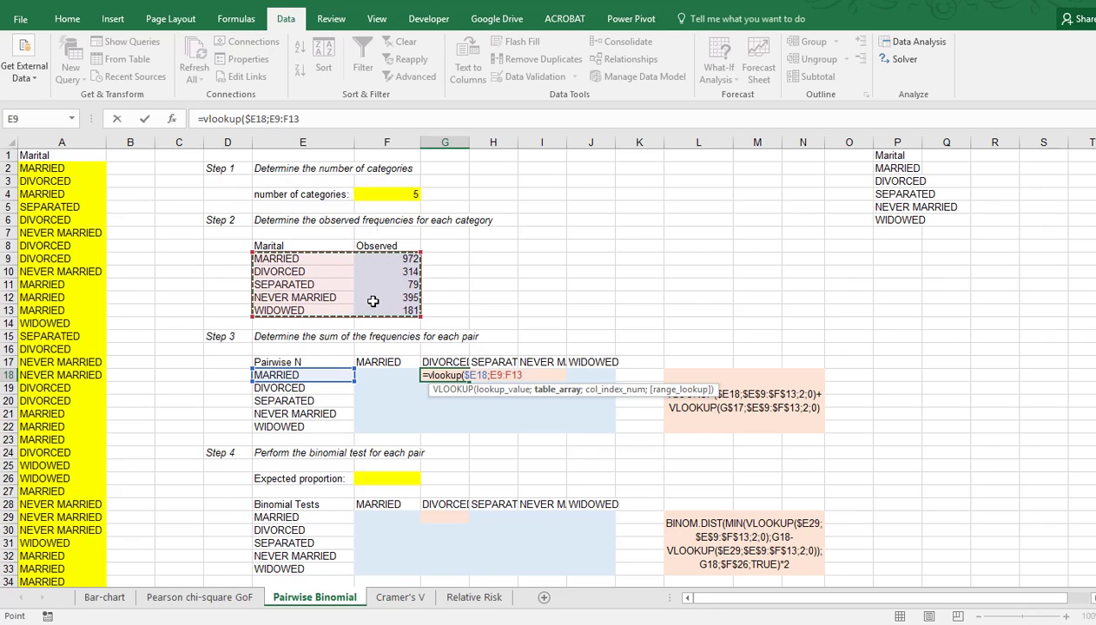
key("F4")
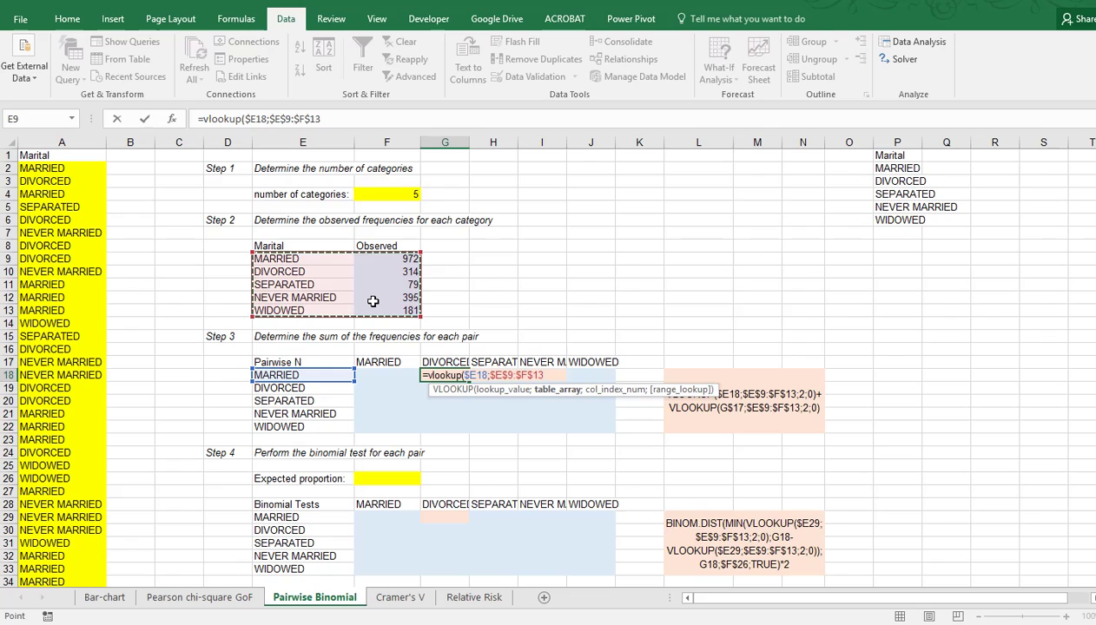
type(";")
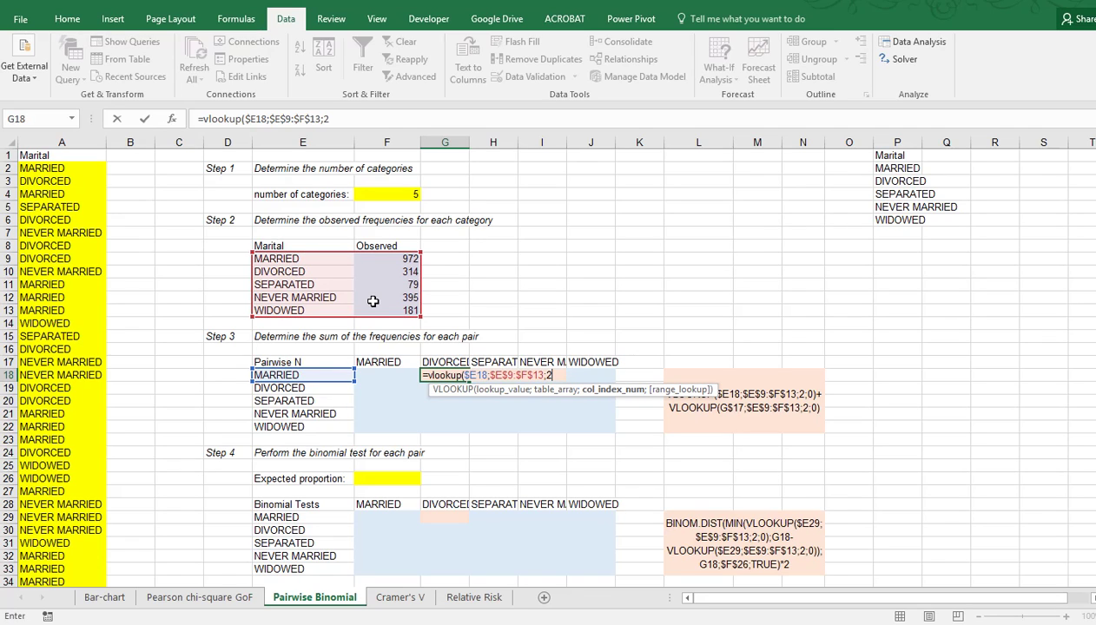
type("2;0")
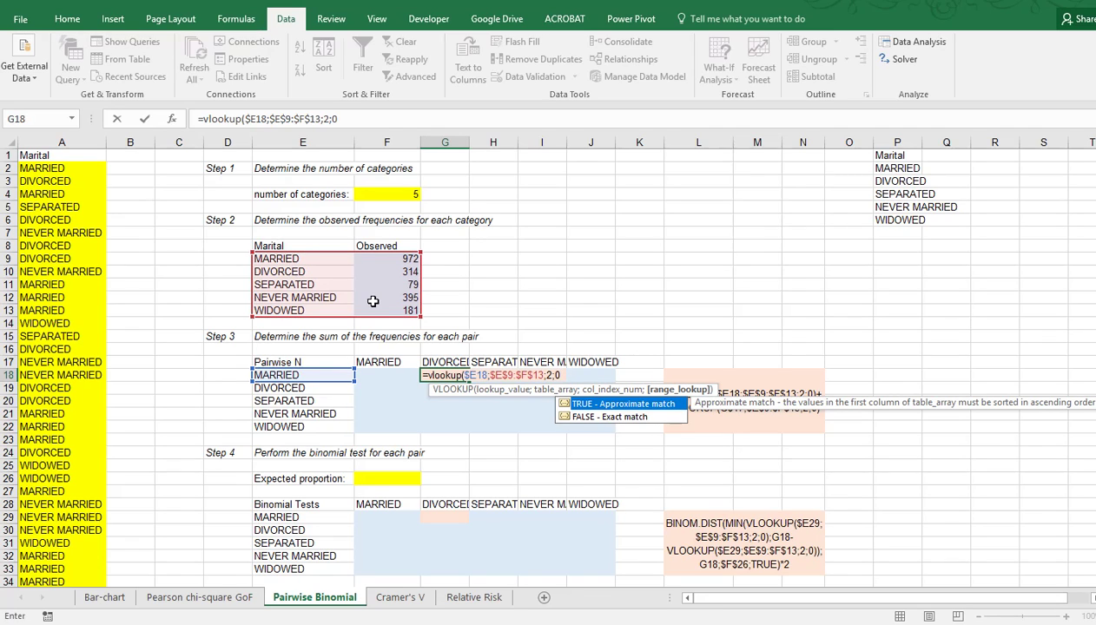
type(")")
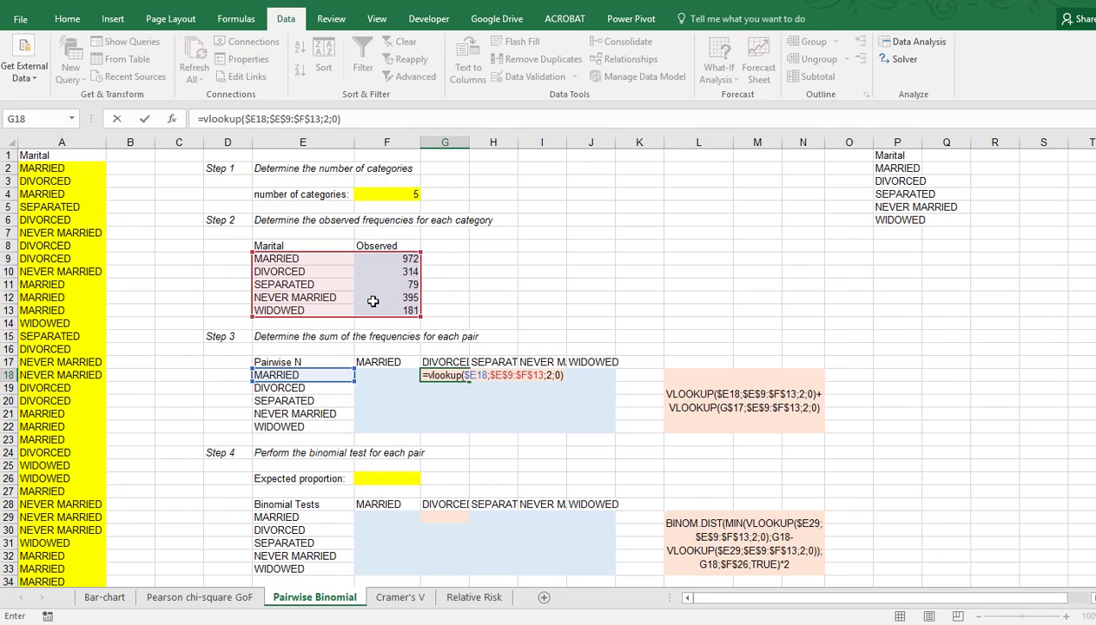
type("+vlookup(")
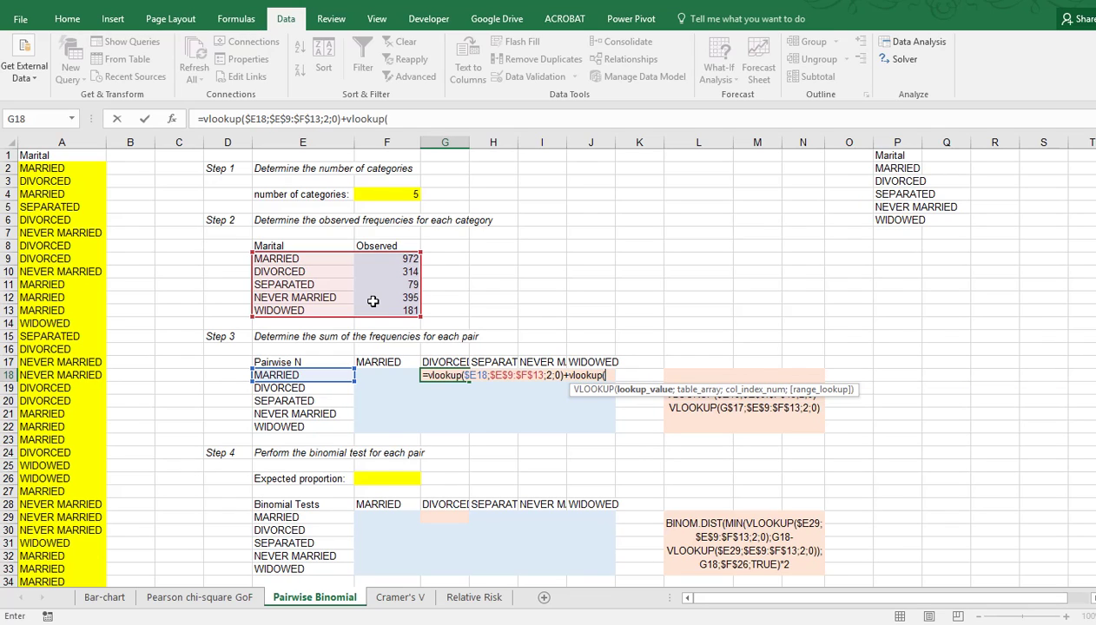
Add VLOOKUP(G$17;$E$9:$F$13;2;0) for the column category, giving 1286 in G18
left_click(440, 363)
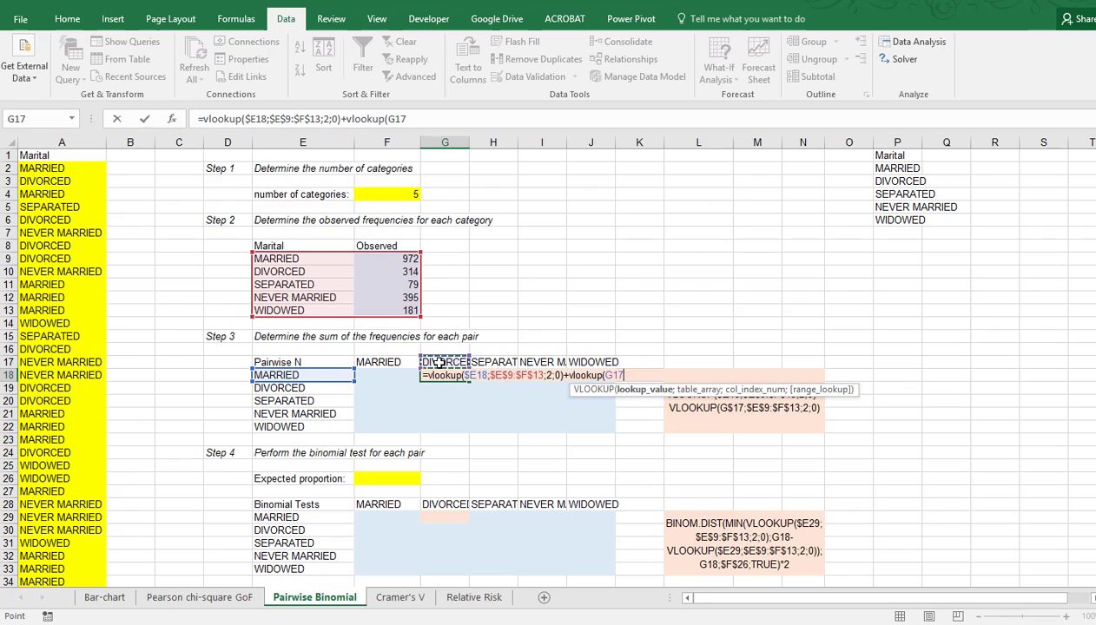
key("F4")
key("F4")
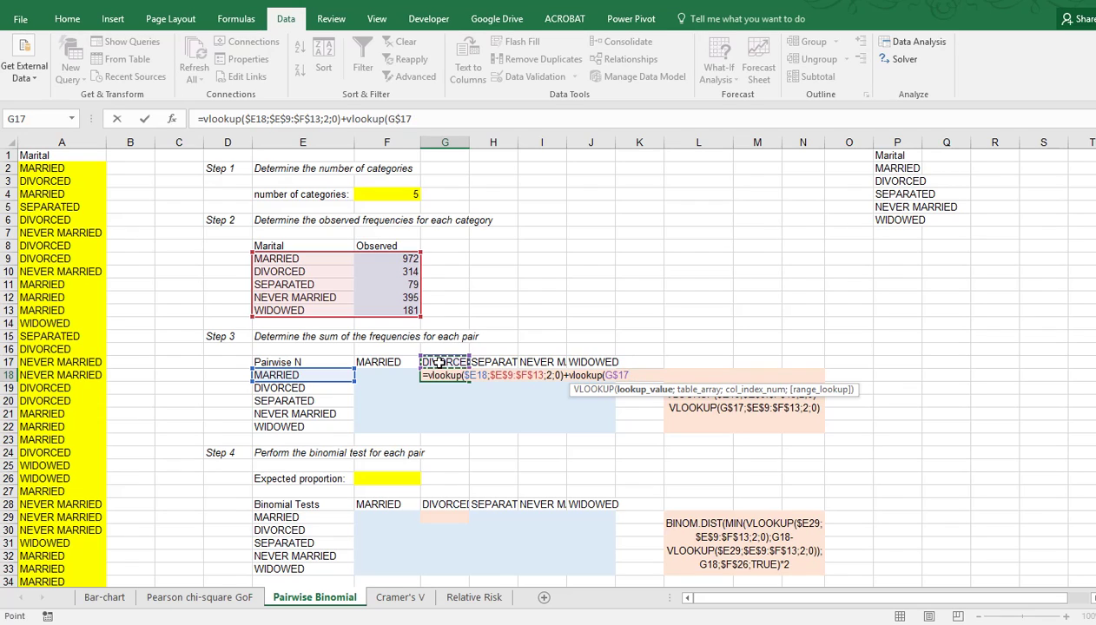
type(";")
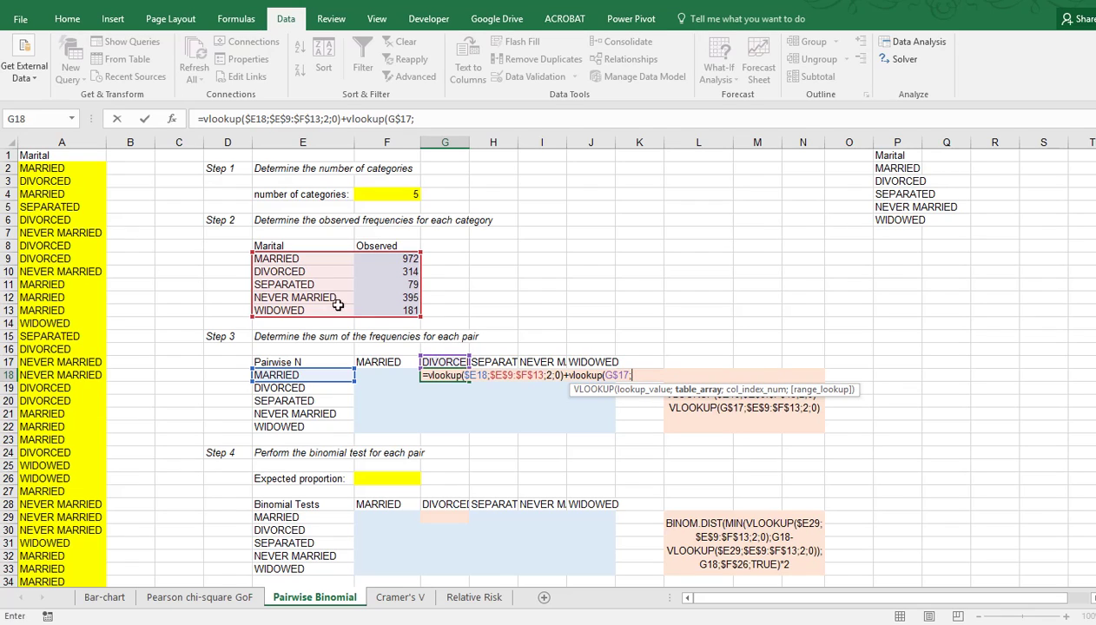
left_click_drag(308, 259, 387, 308)
key("F4")
type(";")
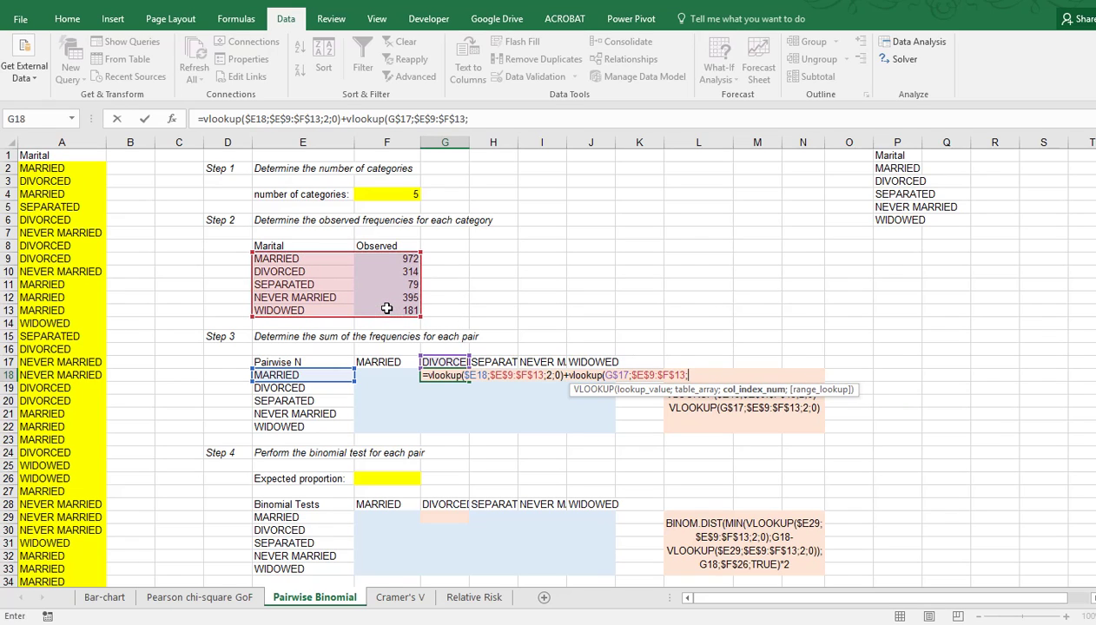
type("2;0")
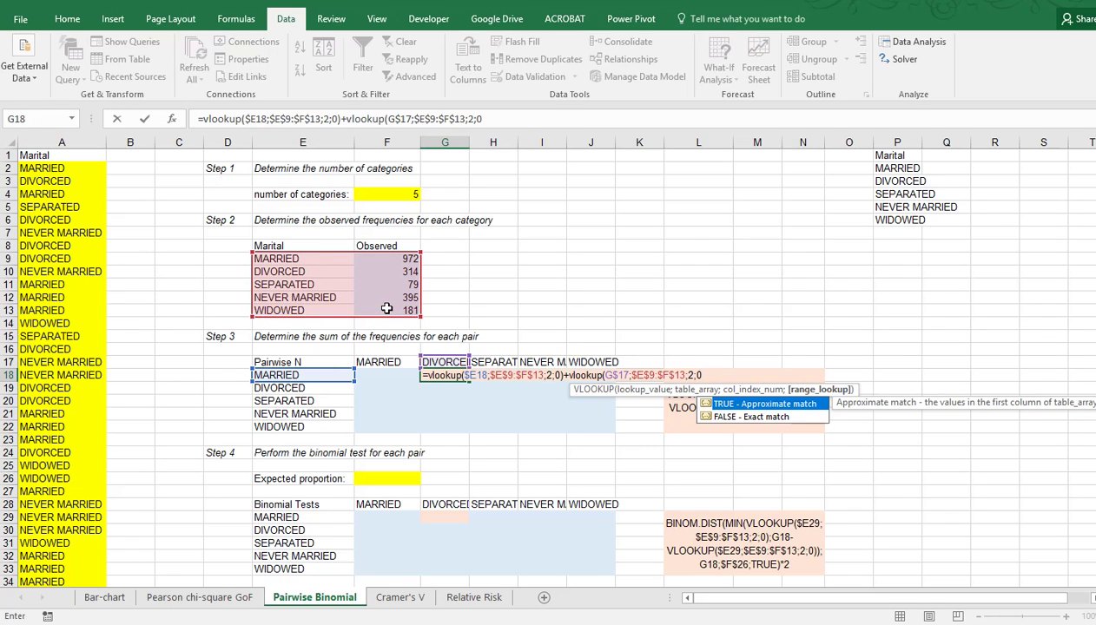
type(")")
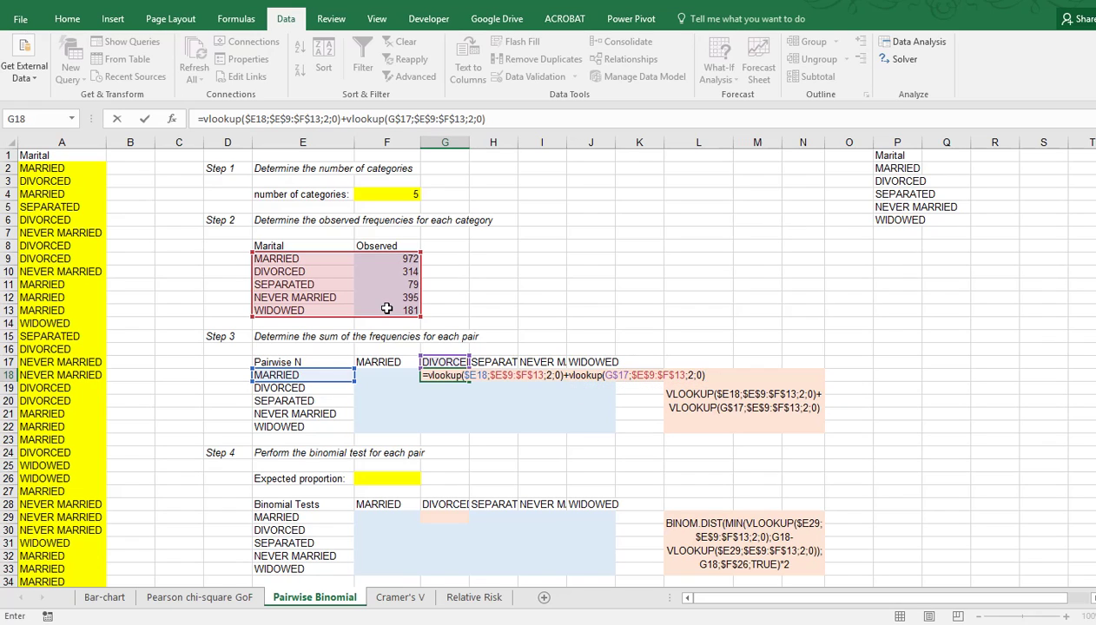
key("ctrl+Return")
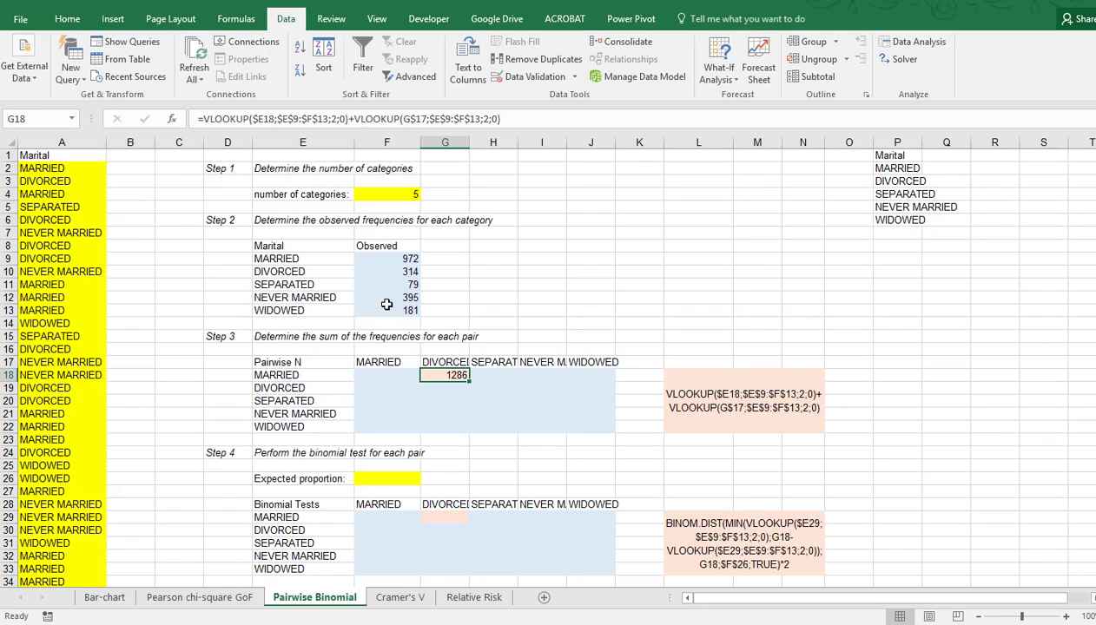
Copy the G18 pair-sum formula across the Pairwise N table F18:J22
left_click_drag(391, 260, 393, 271)
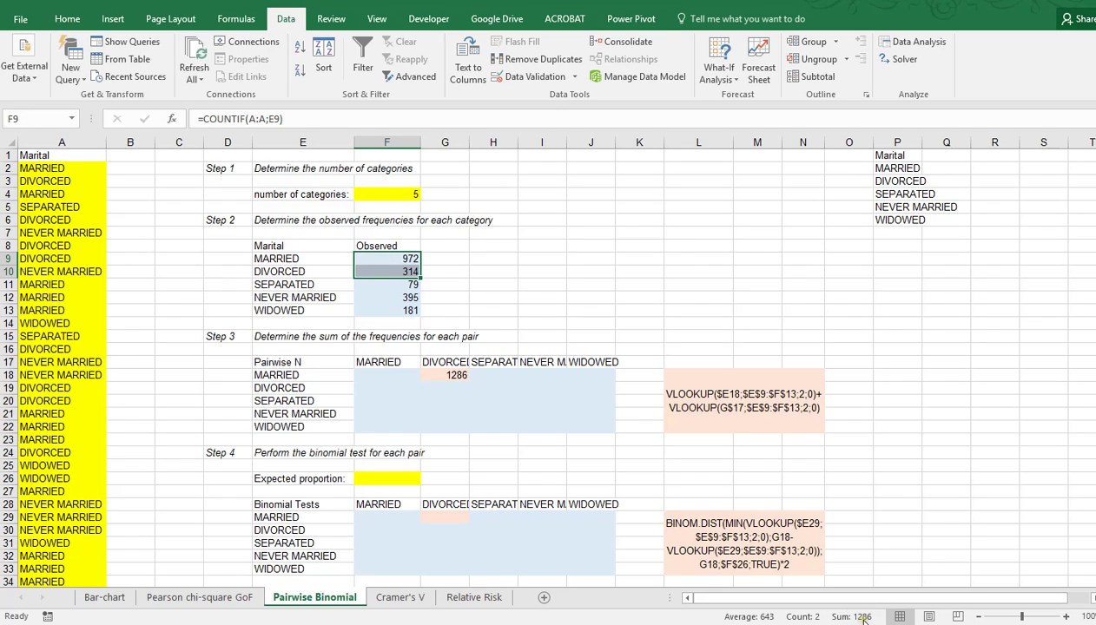
left_click(453, 375)
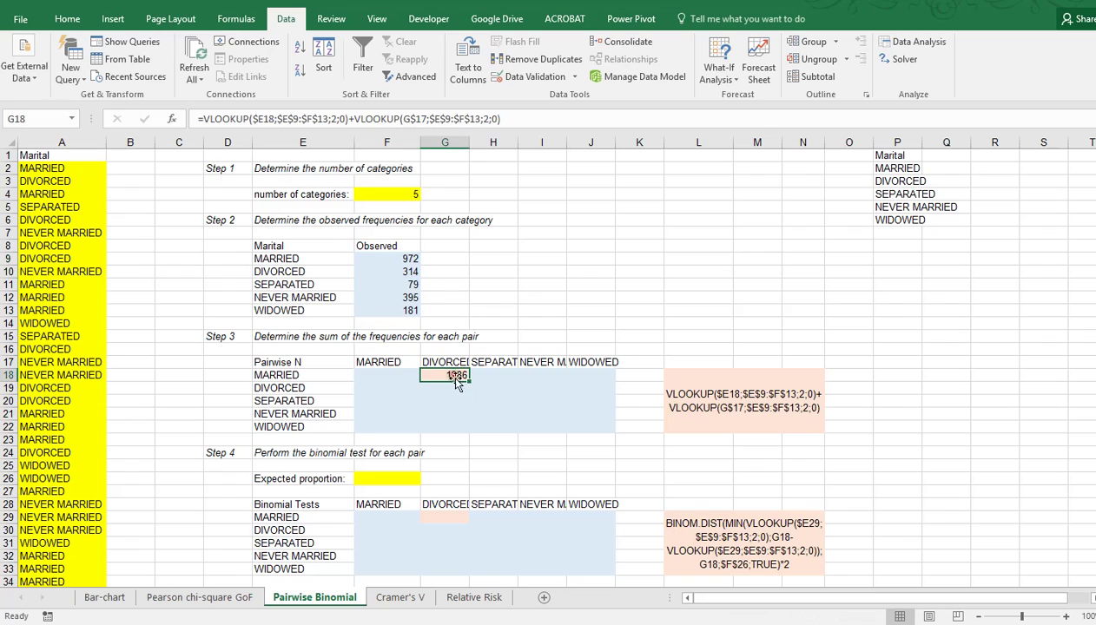
key("ctrl+c")
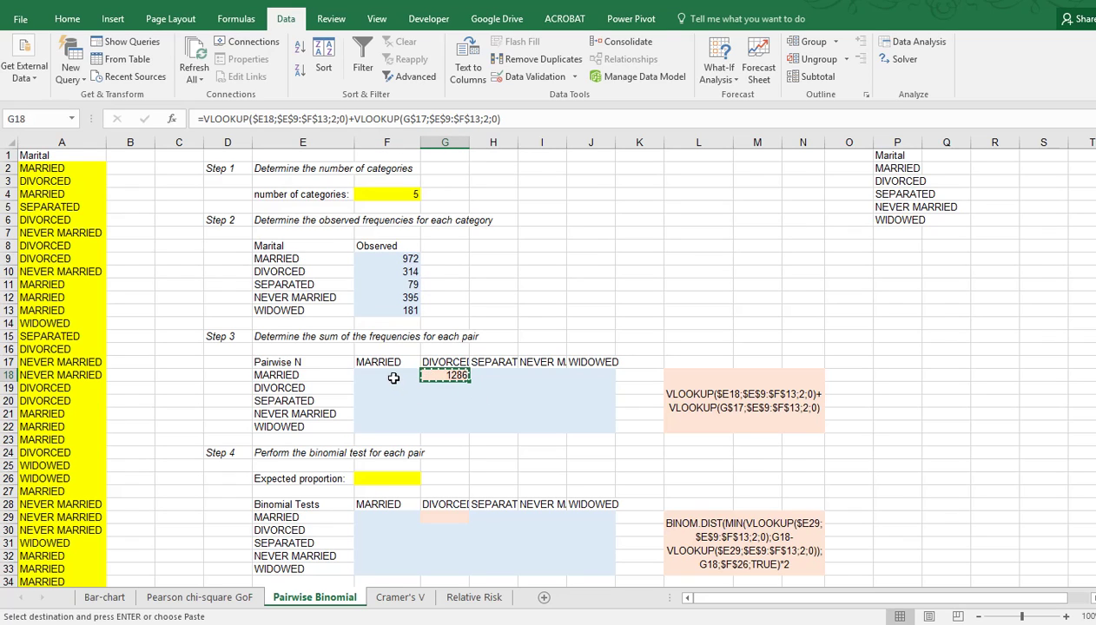
left_click_drag(389, 375, 570, 424)
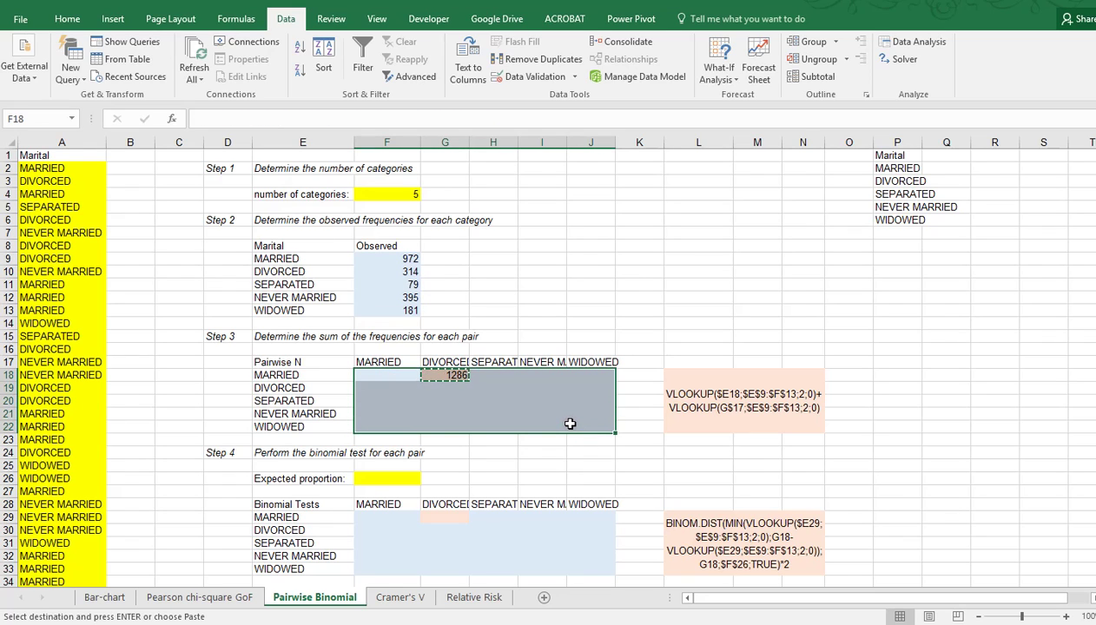
key("ctrl+v")
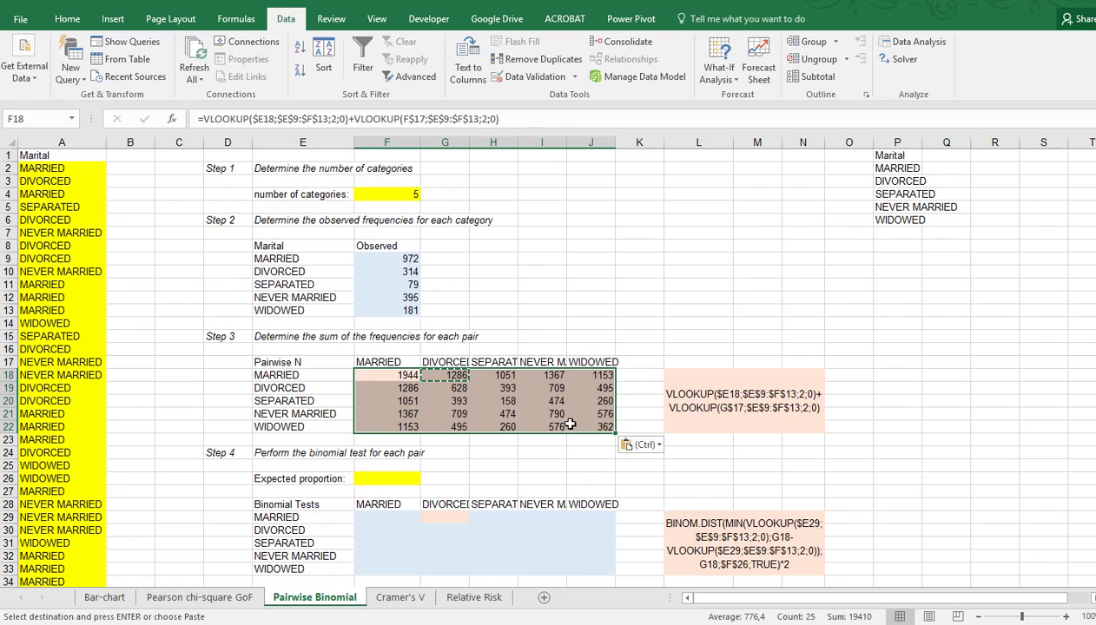
Clear the diagonal cells F18, G19, H20, I21 and J22
left_click(388, 375)
key("Delete")
left_click(445, 388)
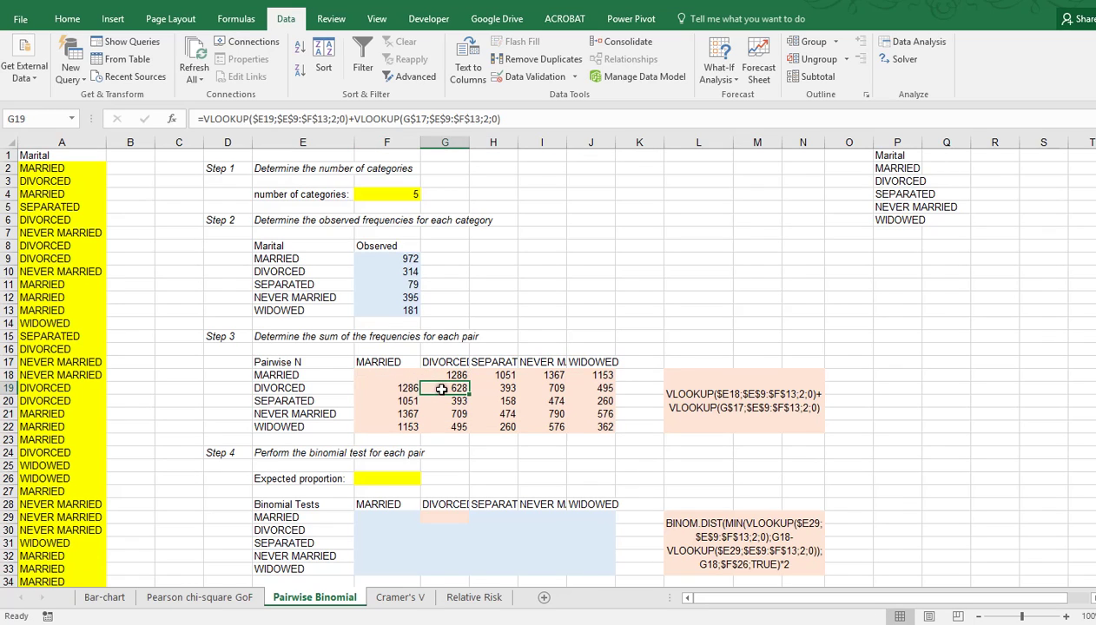
key("Delete")
left_click(493, 401)
key("Delete")
left_click(542, 411)
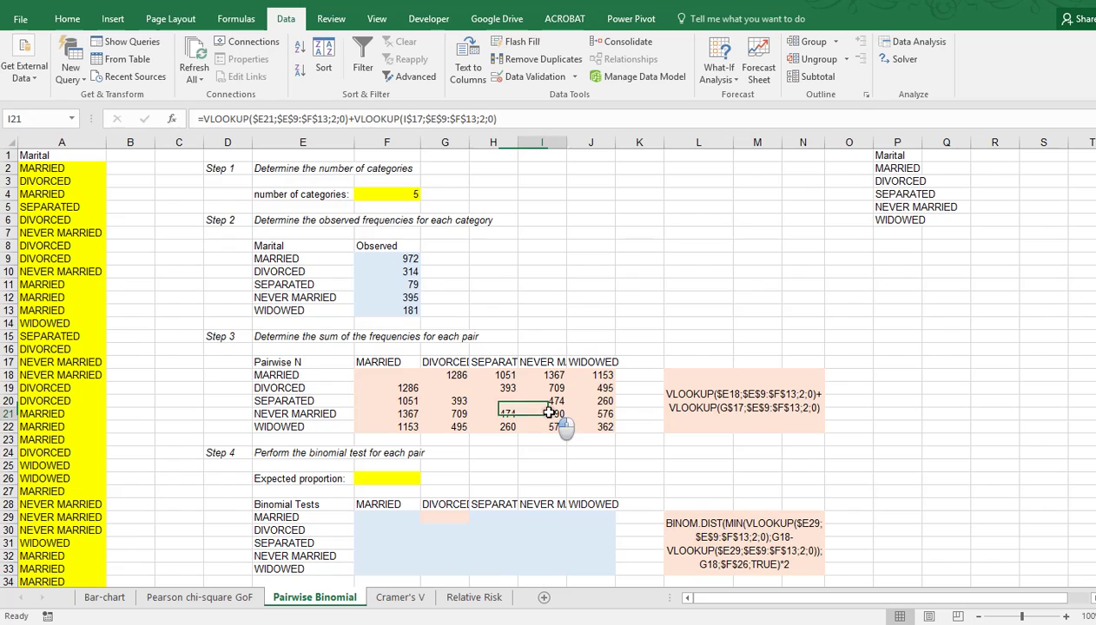
key("Delete")
left_click(597, 426)
key("Delete")
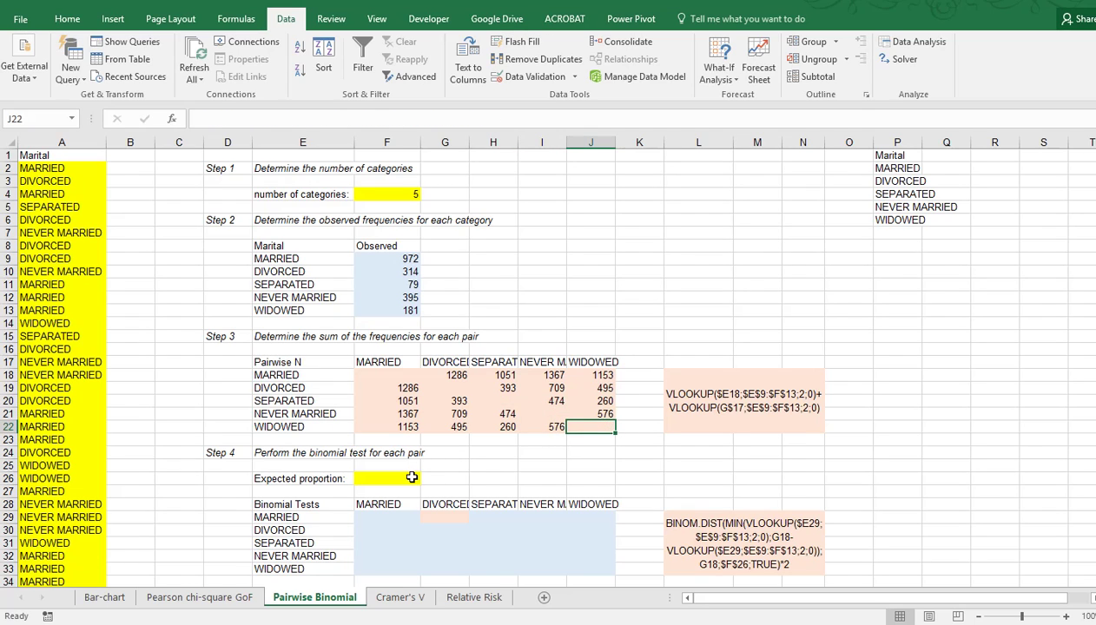
Set the expected proportion in F26 to 0,5
left_click(411, 478)
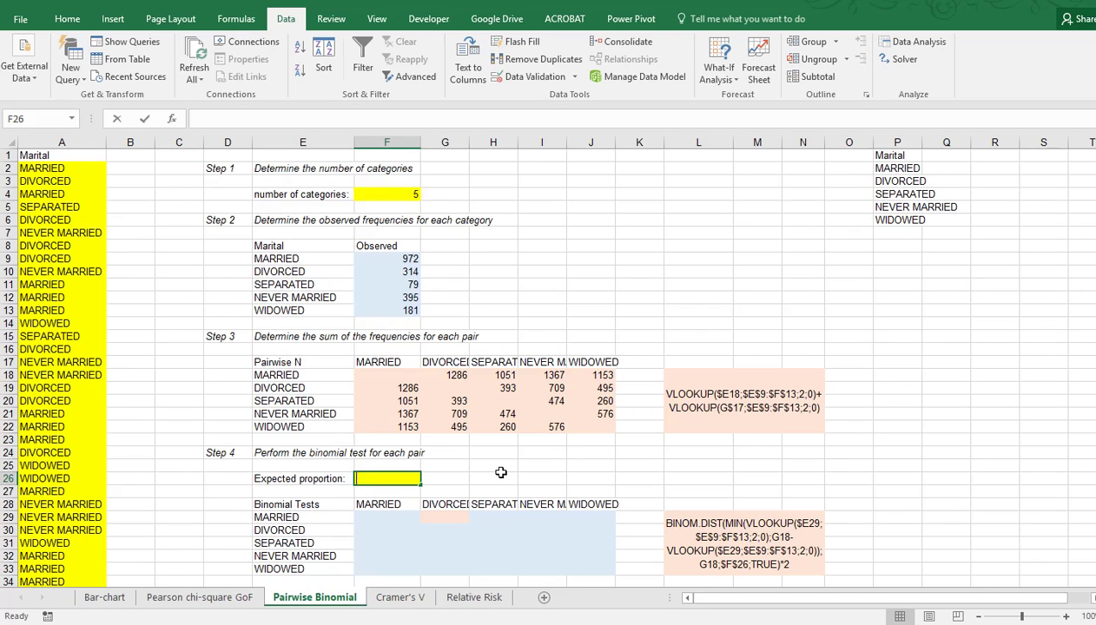
type("0,5")
key("Return")
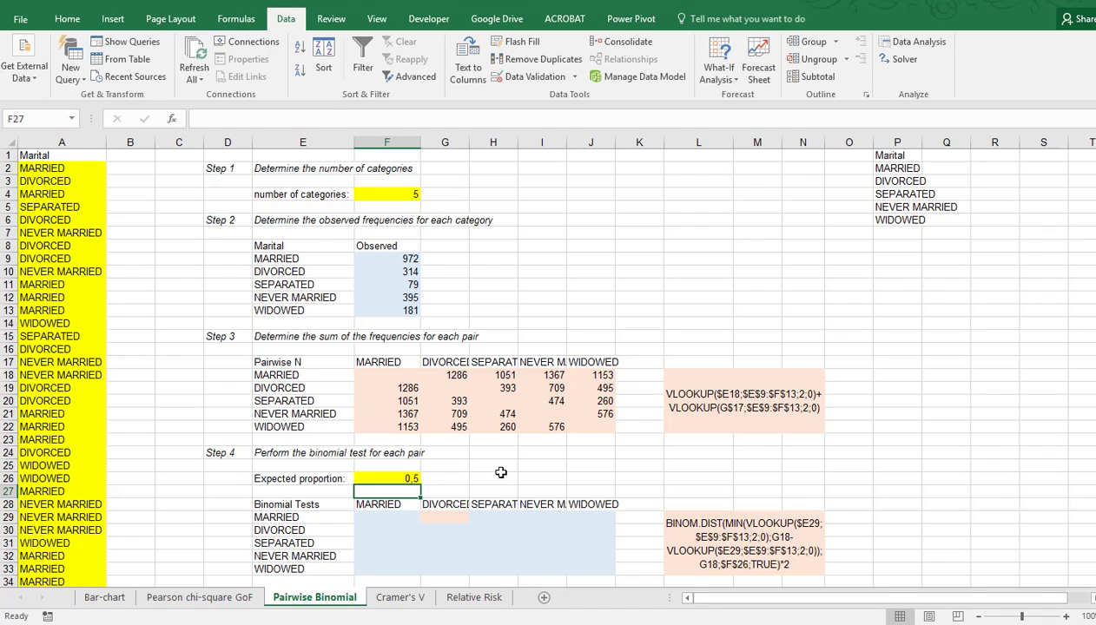
Begin the G29 formula with =binom.dist(min(vlookup(
scroll(501, 472, "down", 1)
left_click(441, 475)
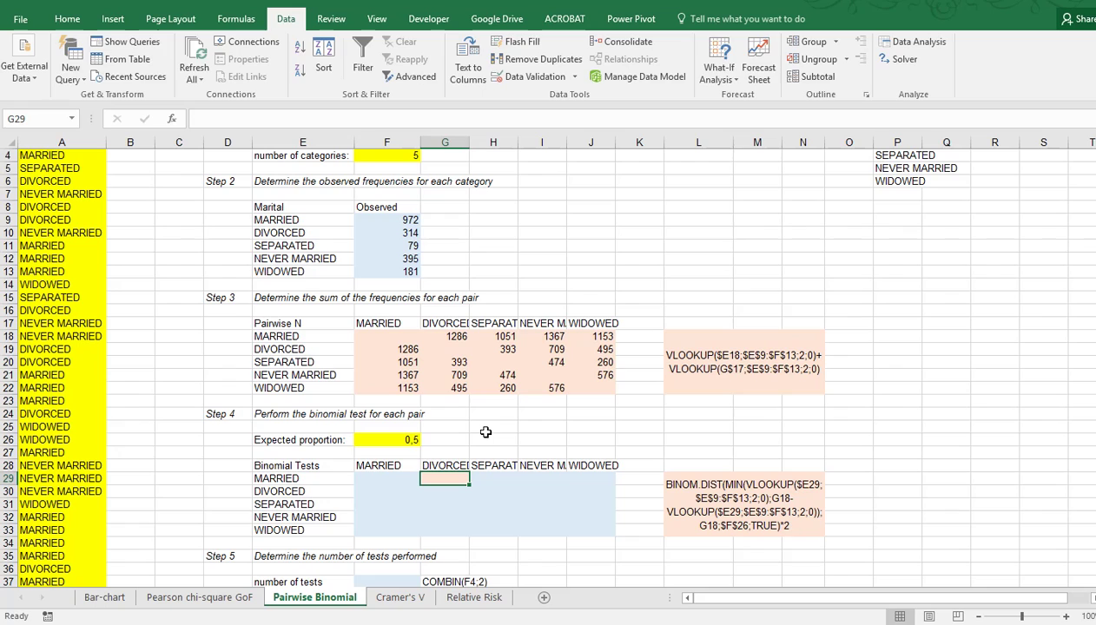
type("=b")
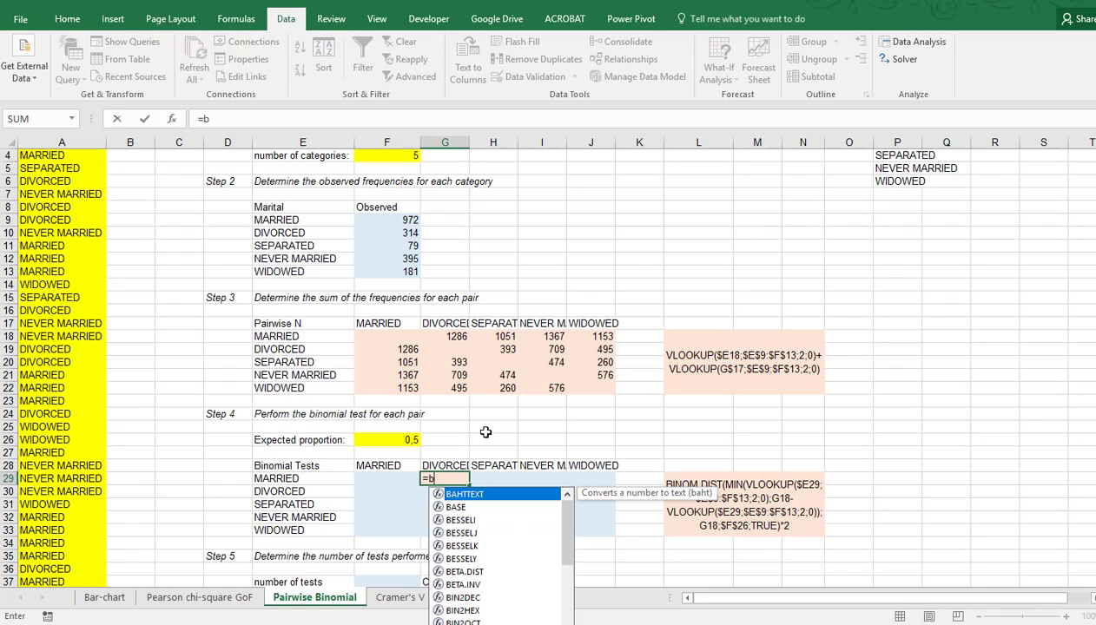
type("inom.dist")
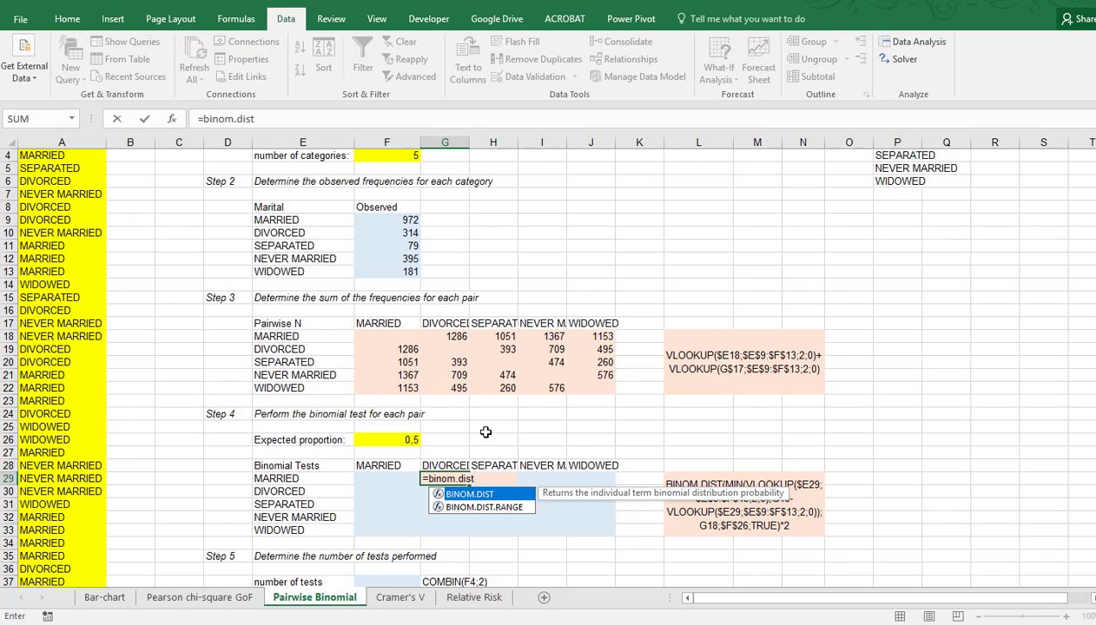
type("(")
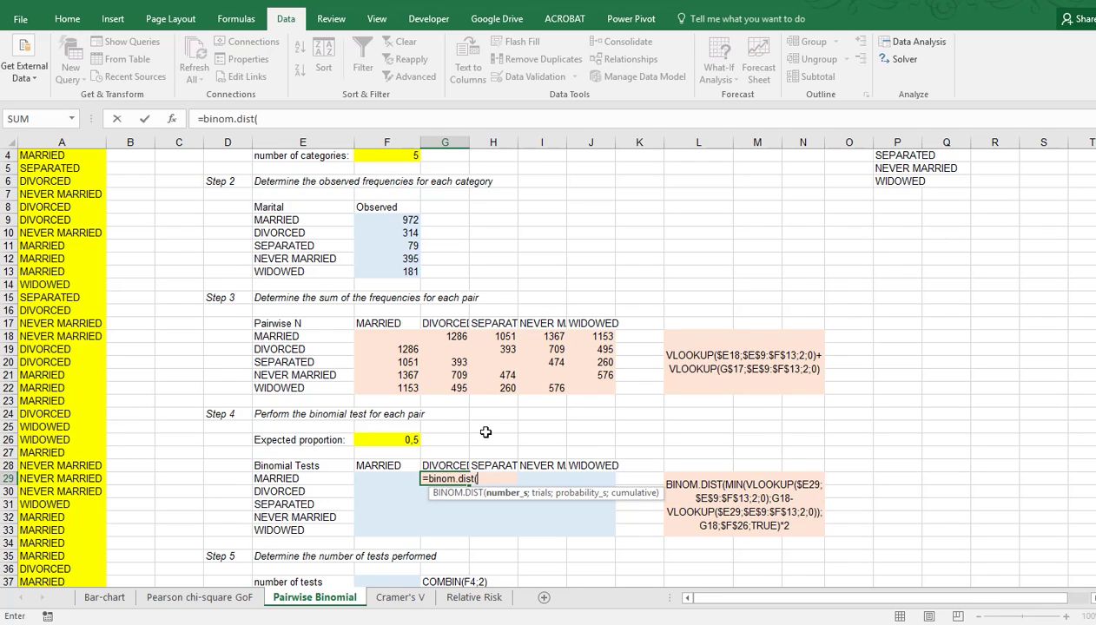
type("m")
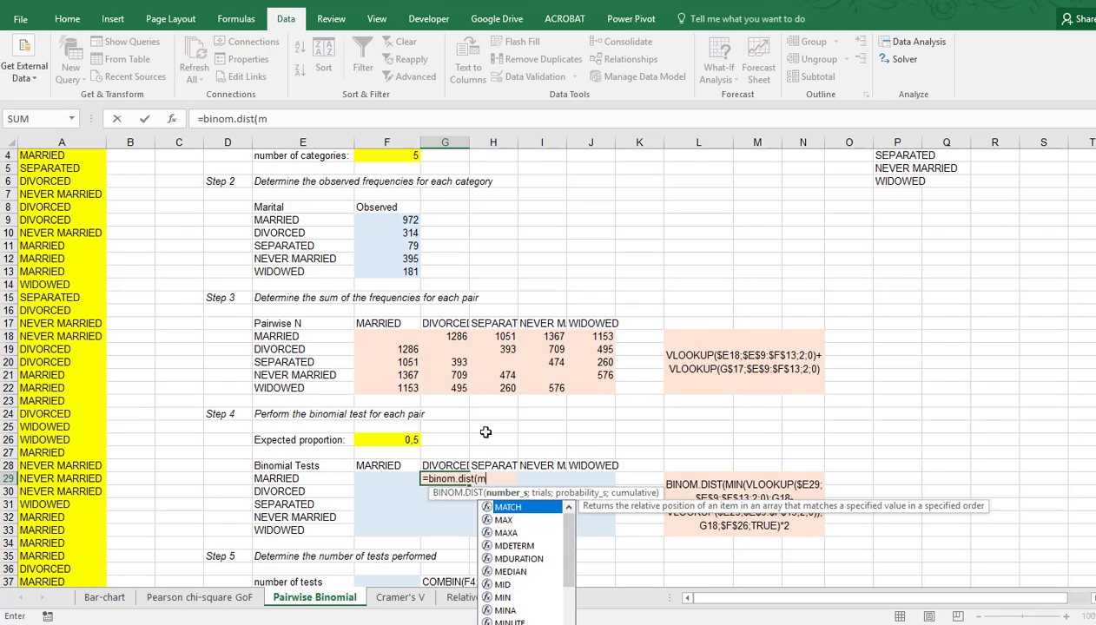
type("in(")
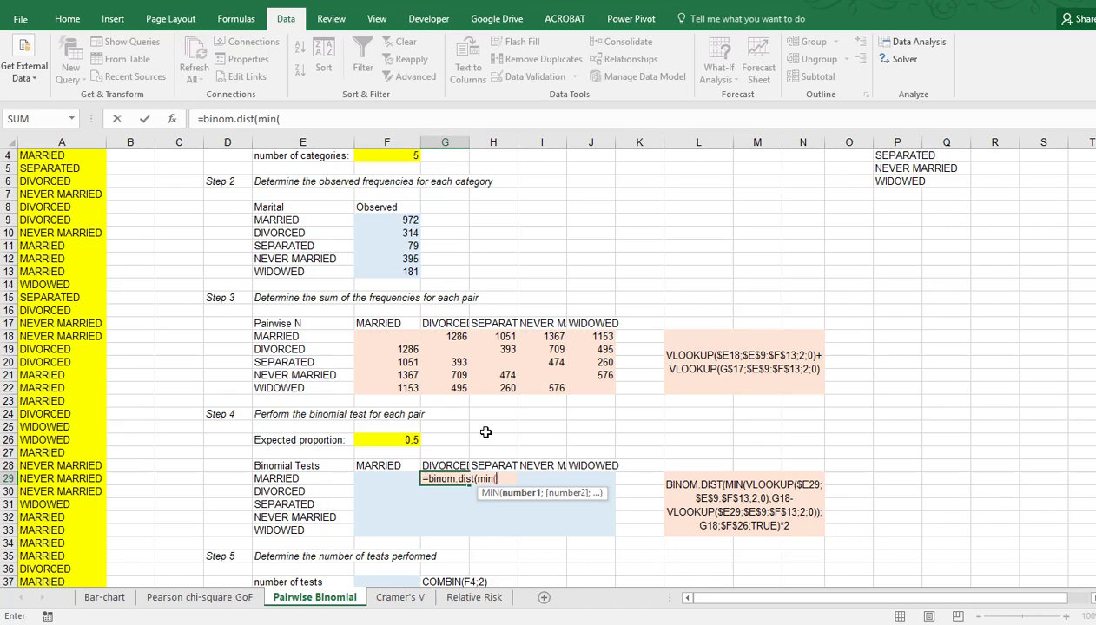
type("vlookup(")
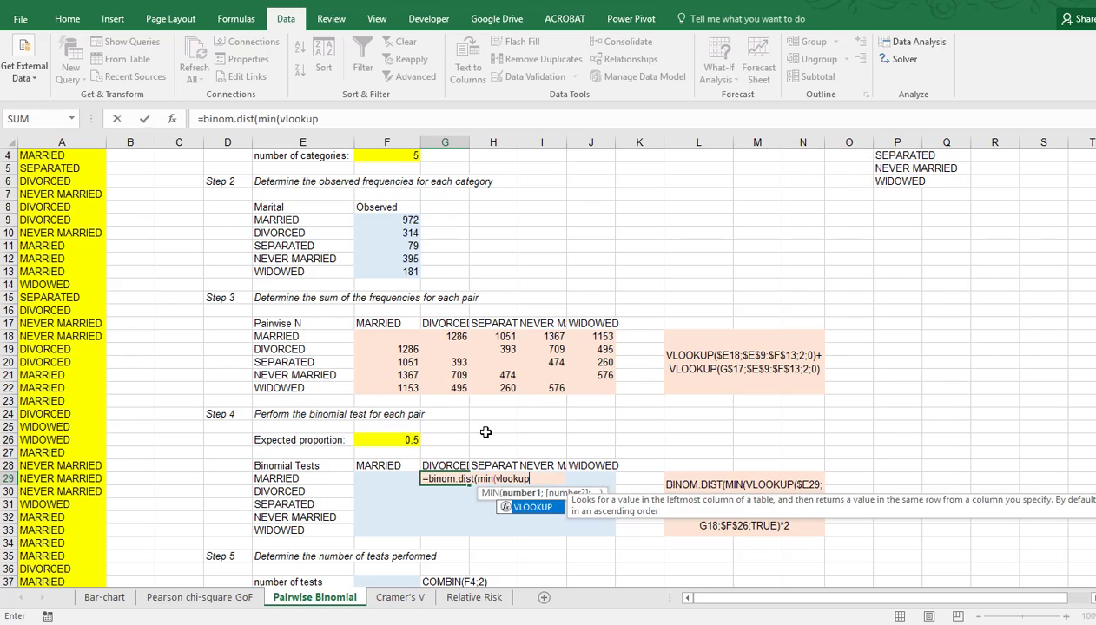
Add the first lookup VLOOKUP($E29;$E$9:$F$13;2;0) inside MIN
left_click(303, 481)
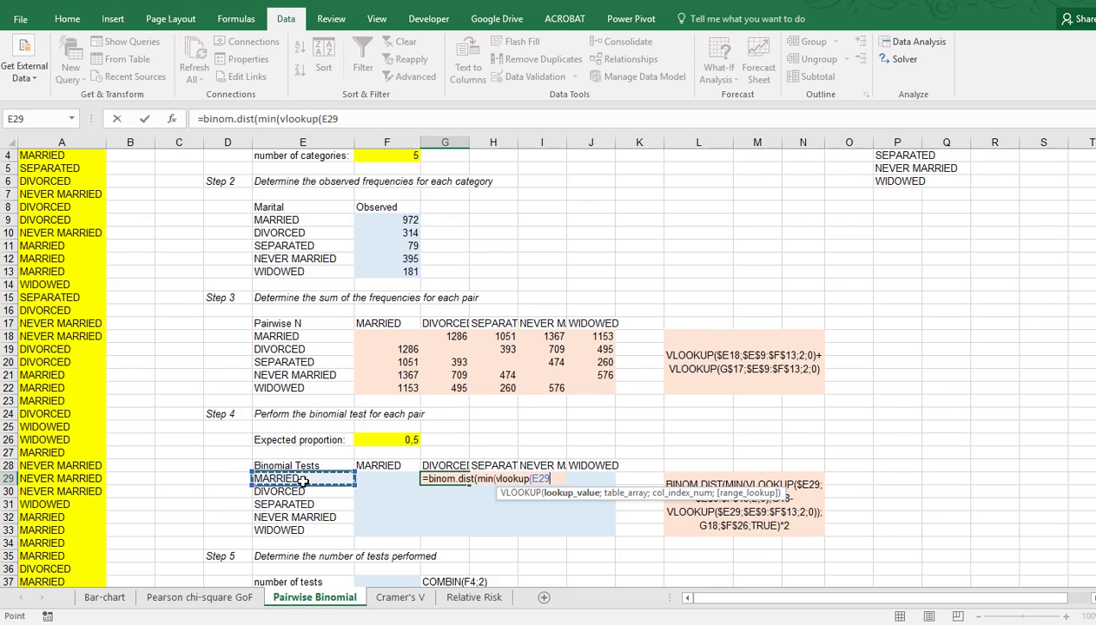
key("F4")
key("F4")
key("F4")
type(";")
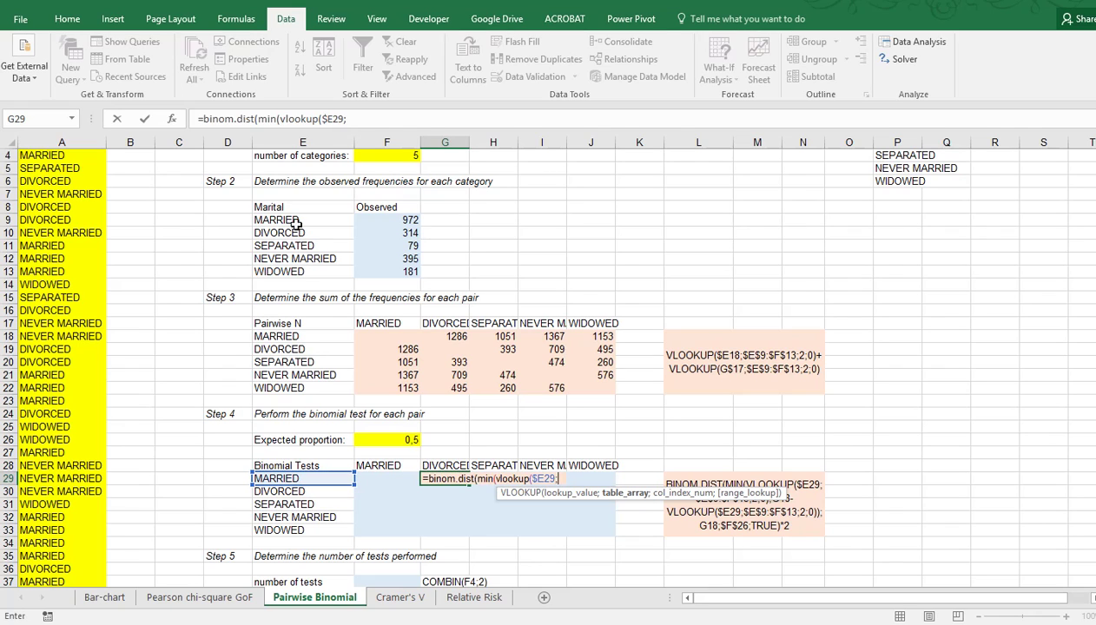
left_click_drag(294, 225, 380, 271)
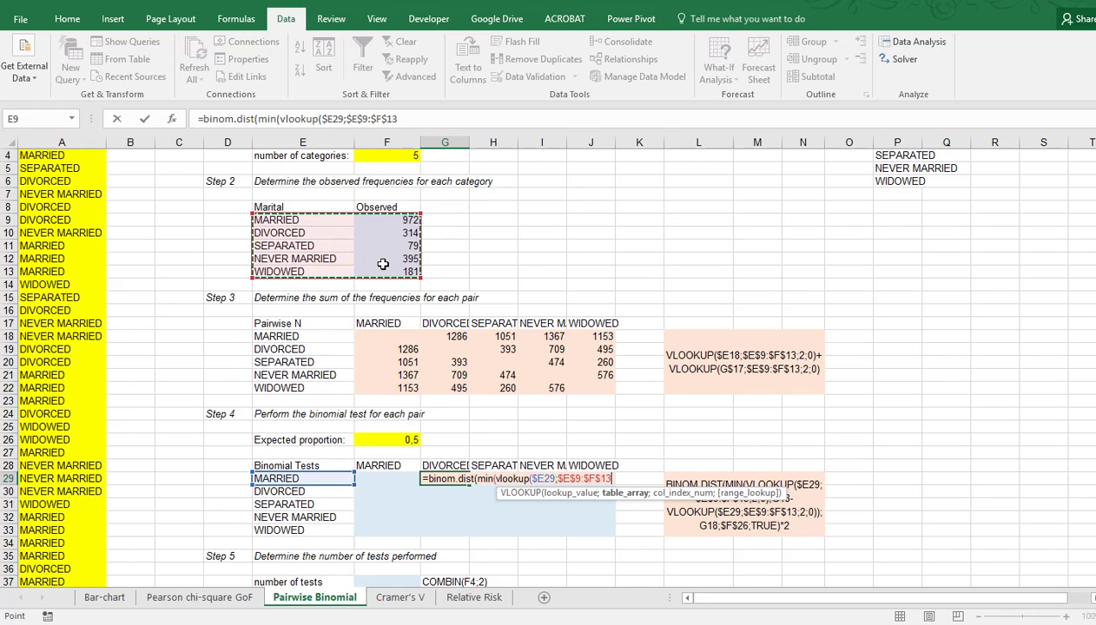
key("F4")
type(";2;")
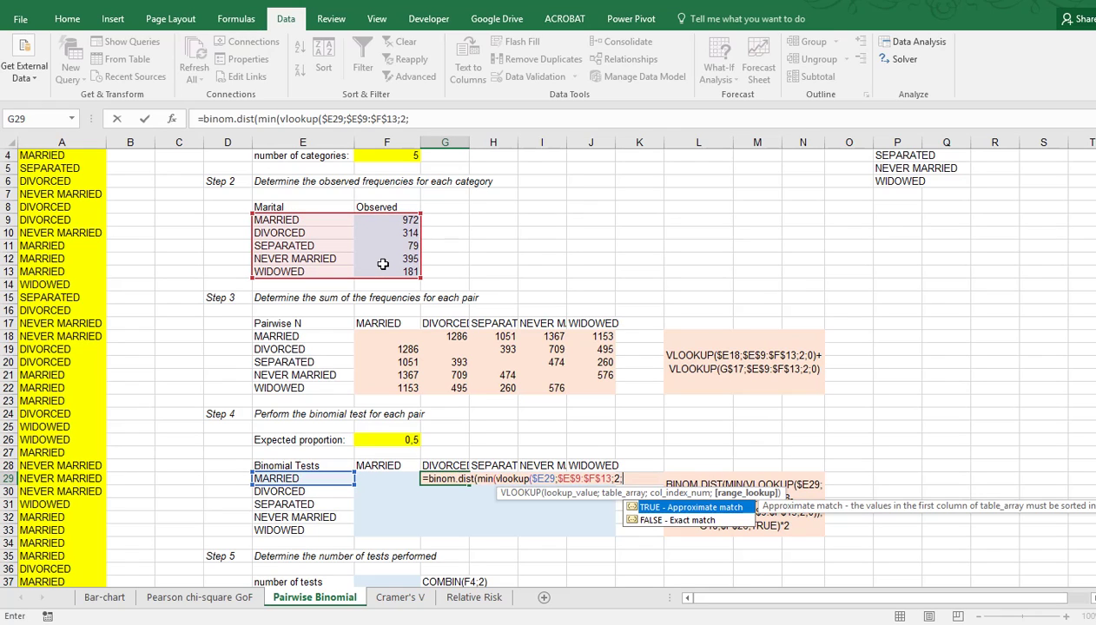
type("0);")
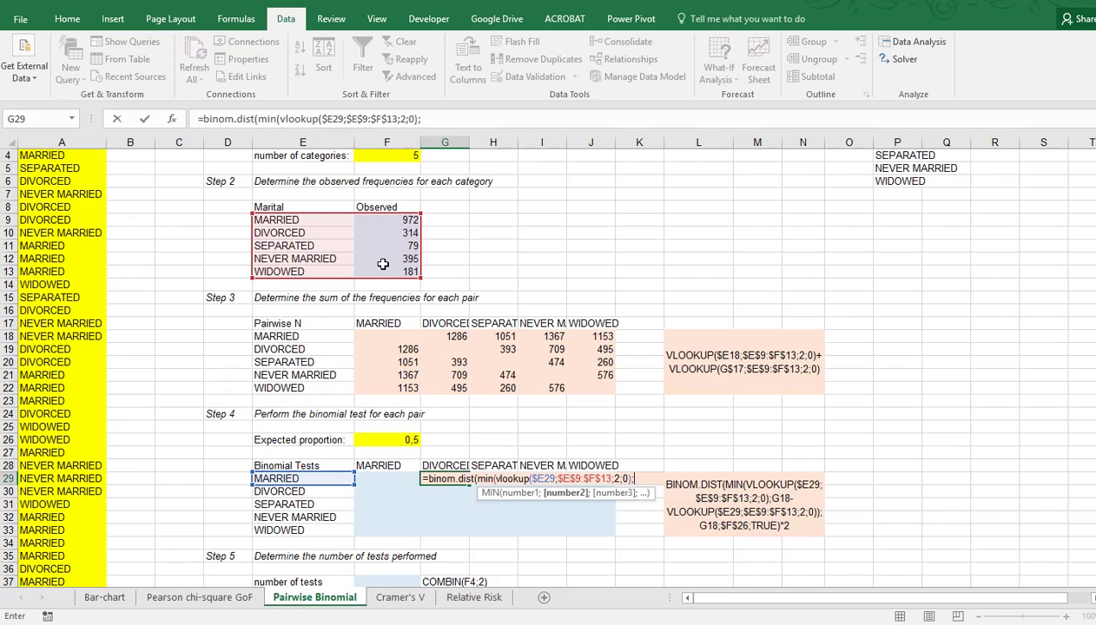
Add G18 minus a copy of the same lookup as MIN's second argument
left_click(443, 336)
type("-")
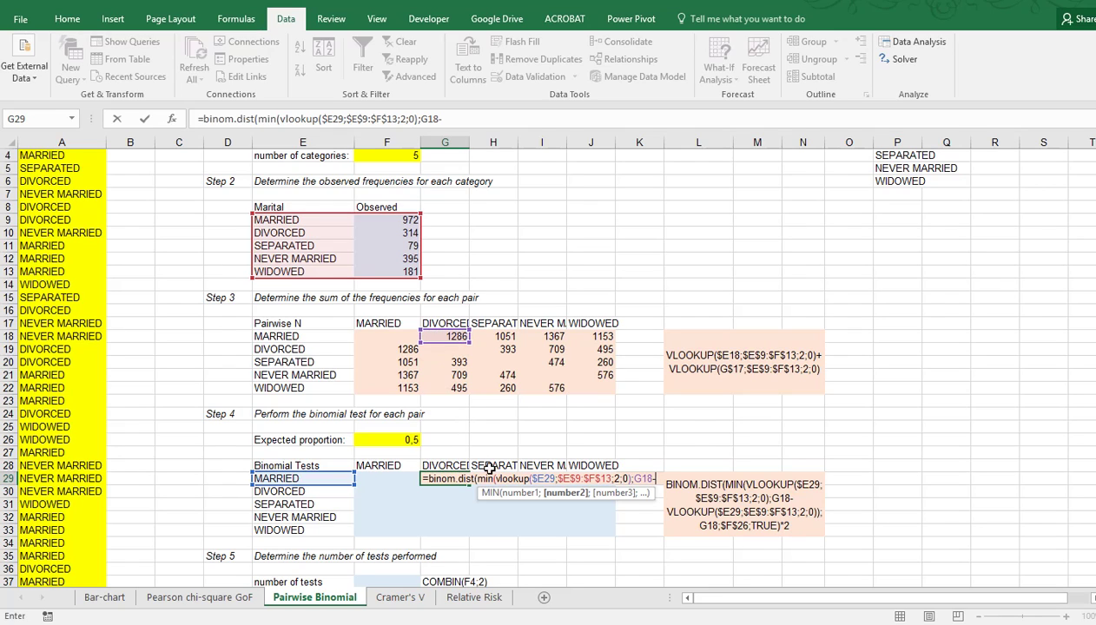
left_click_drag(497, 479, 651, 478)
key("ctrl+c")
left_click(658, 479)
key("ctrl+v")
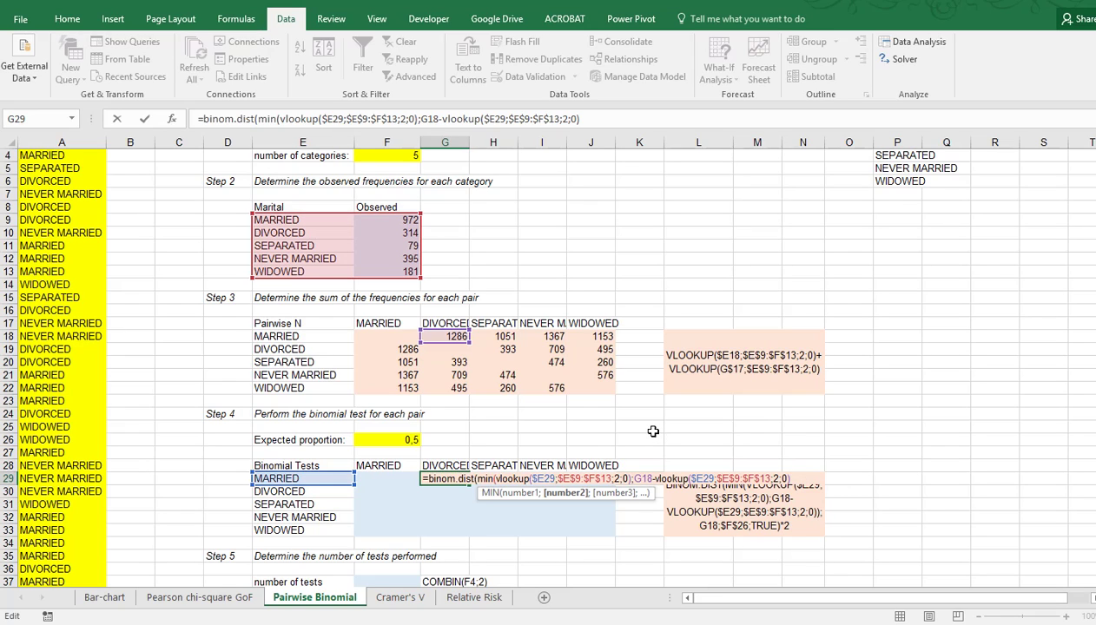
key("Right")
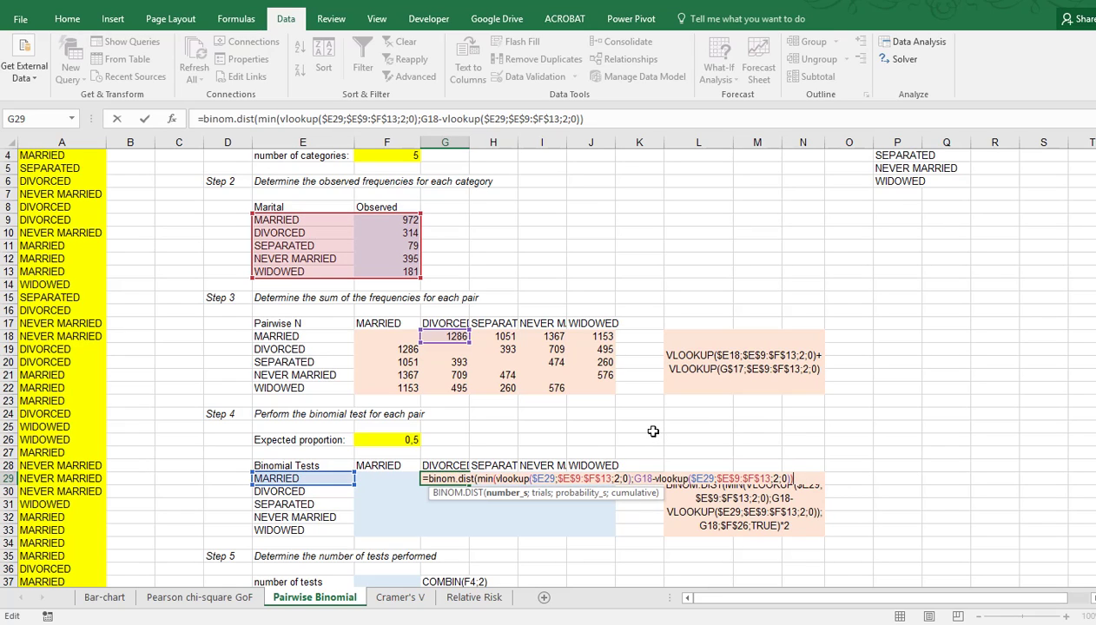
type(";")
Finish the formula with trials G18, probability $F$26 and TRUE
left_click(450, 338)
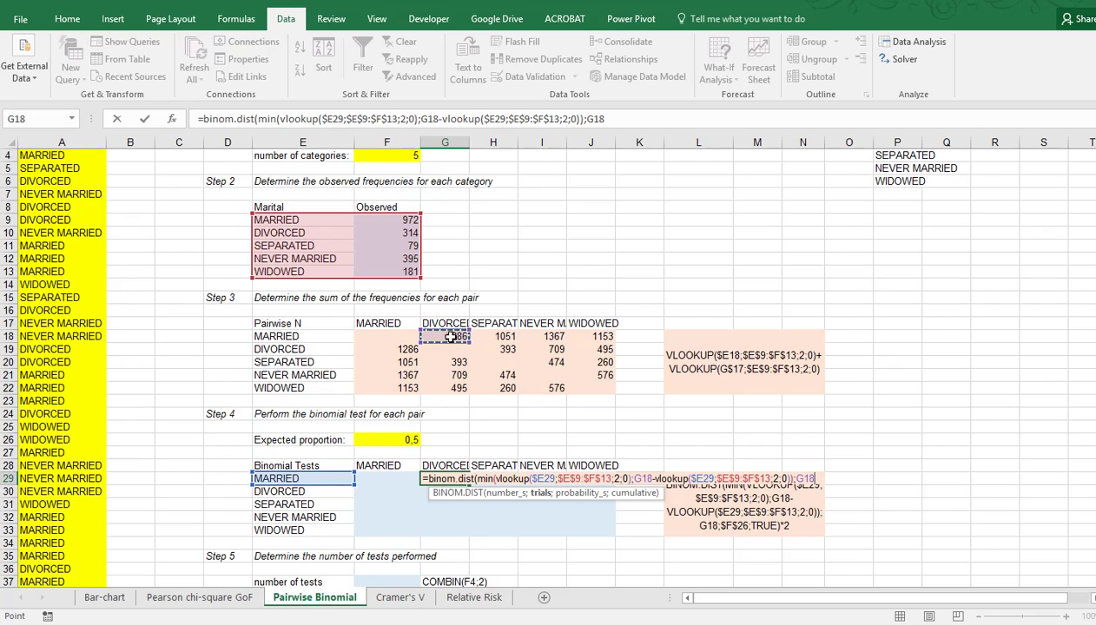
type(";")
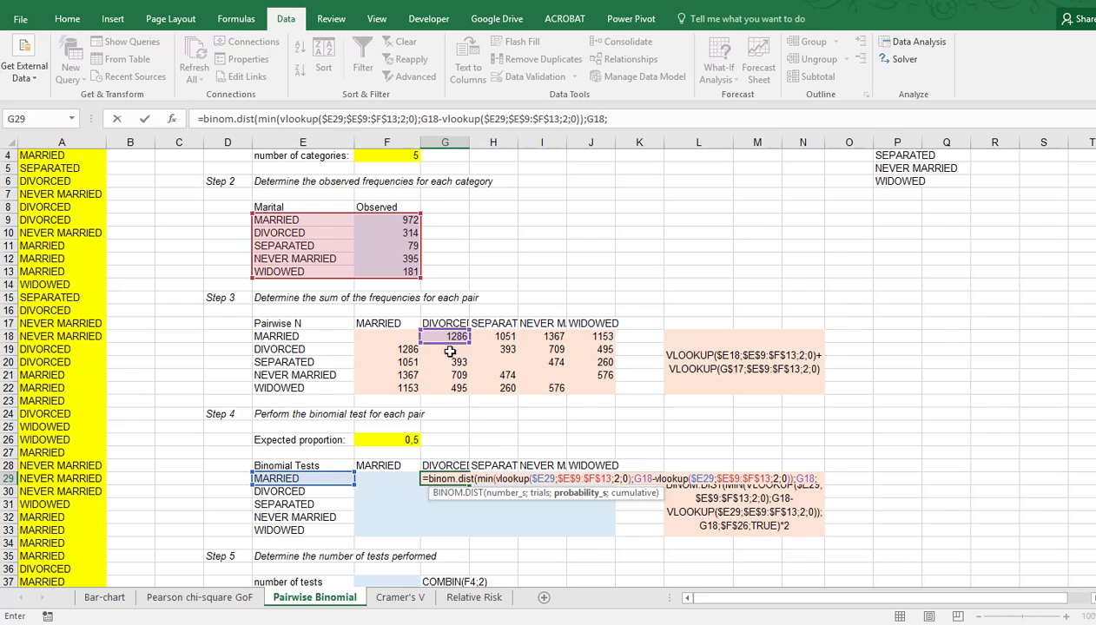
left_click(396, 439)
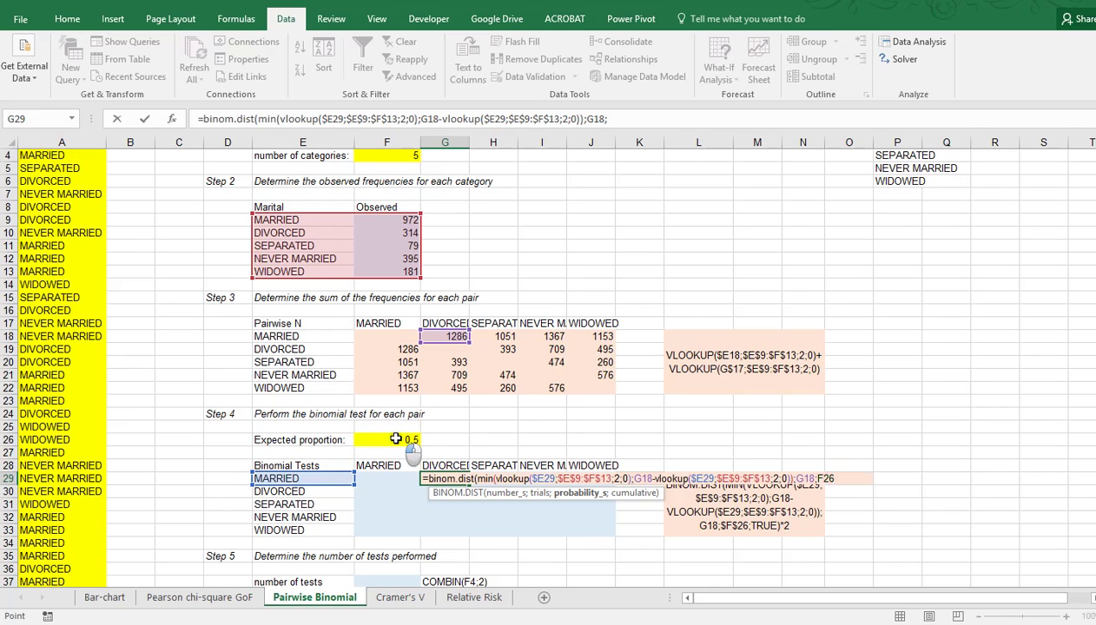
key("F4")
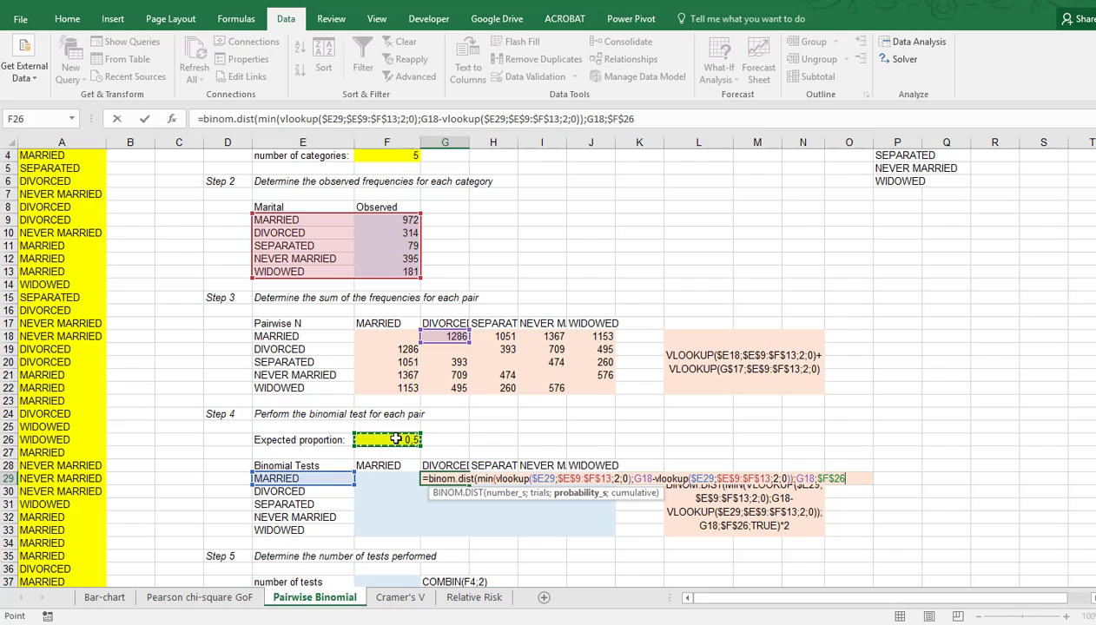
type(";")
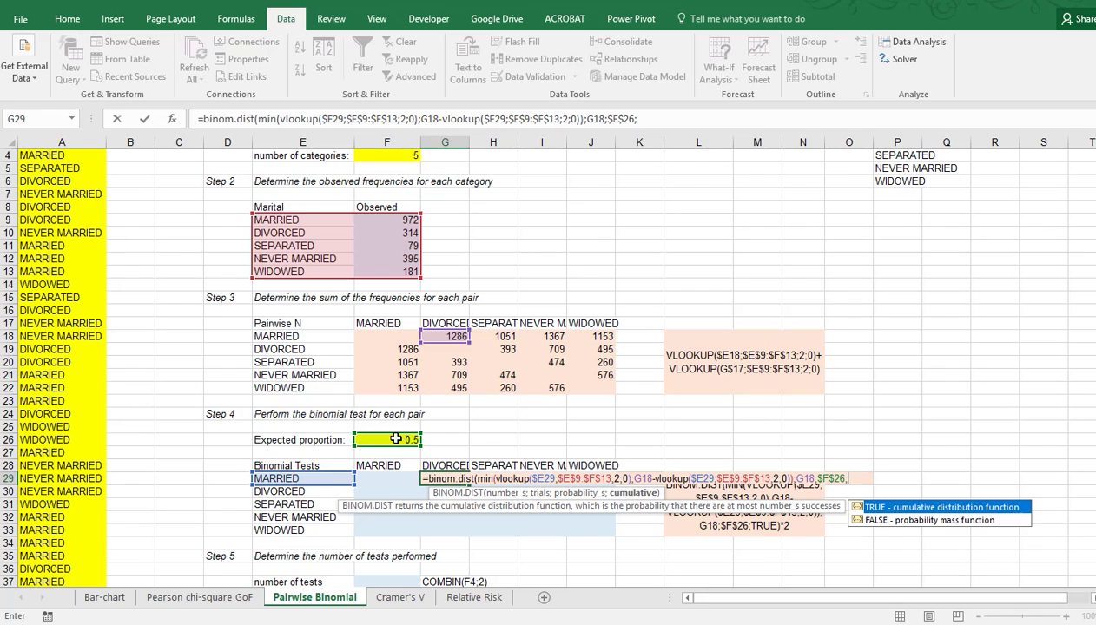
type("TRUE)*2")
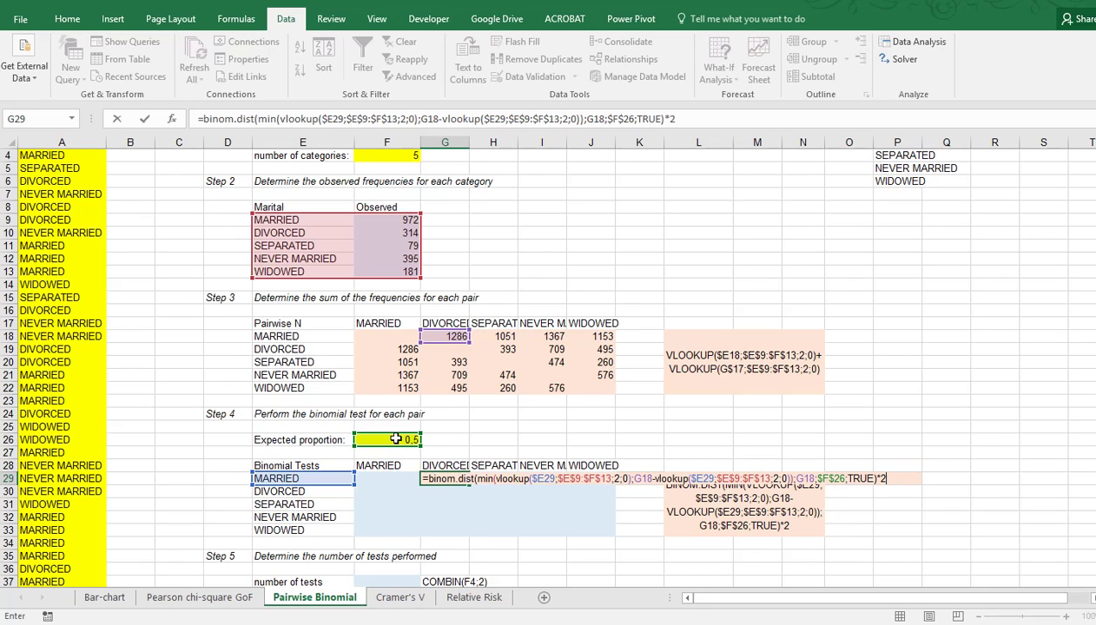
Commit the G29 p-value formula and copy it across F29:J33
key("ctrl+Return")
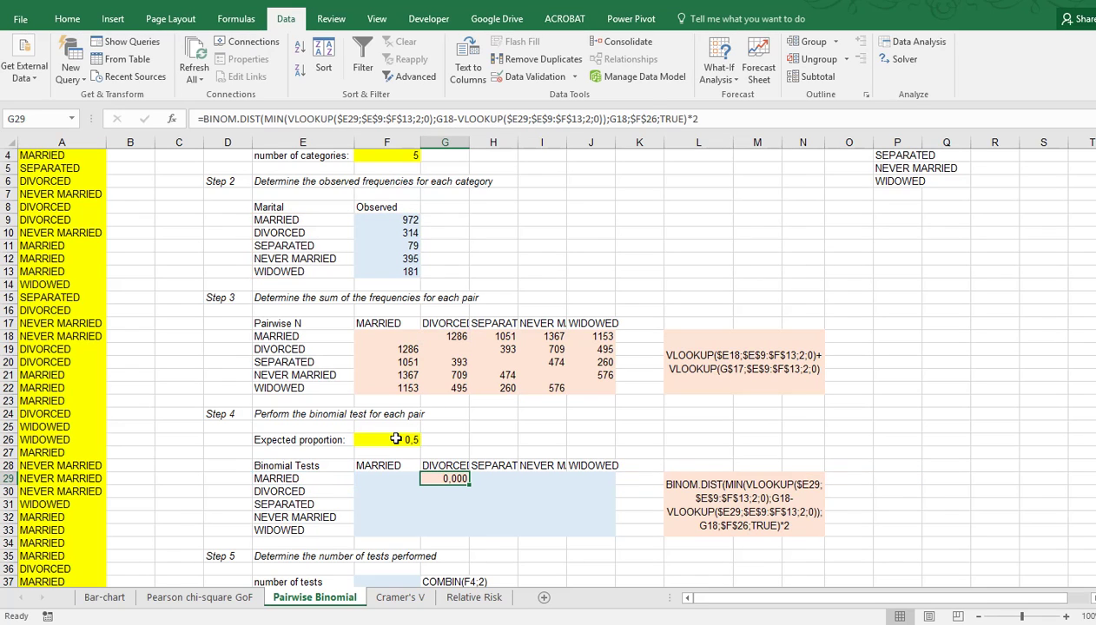
key("ctrl+c")
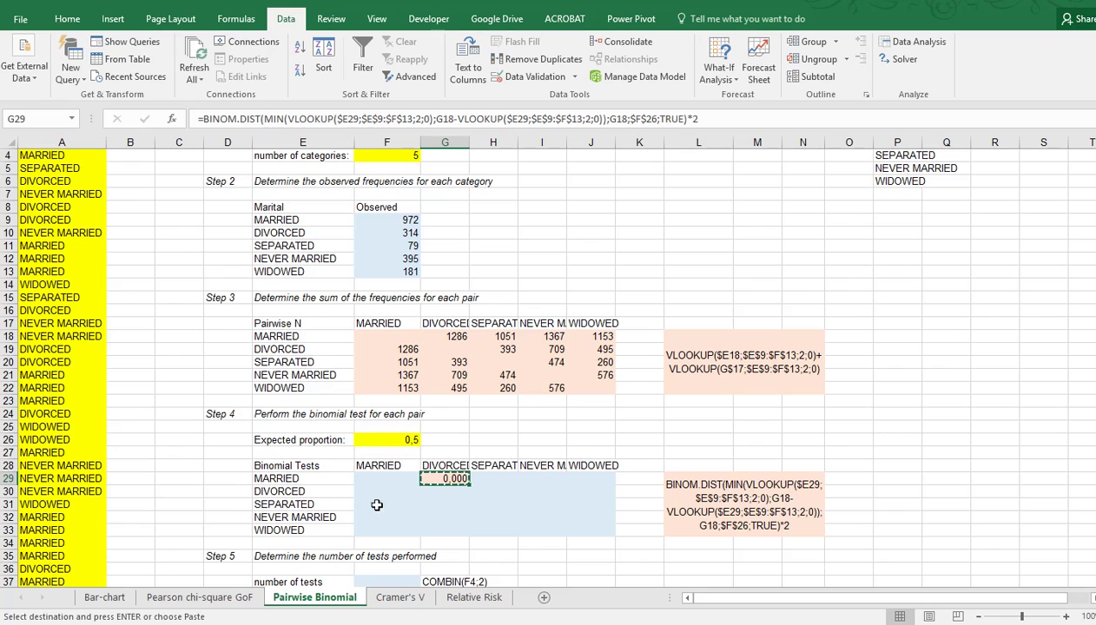
left_click_drag(381, 477, 578, 526)
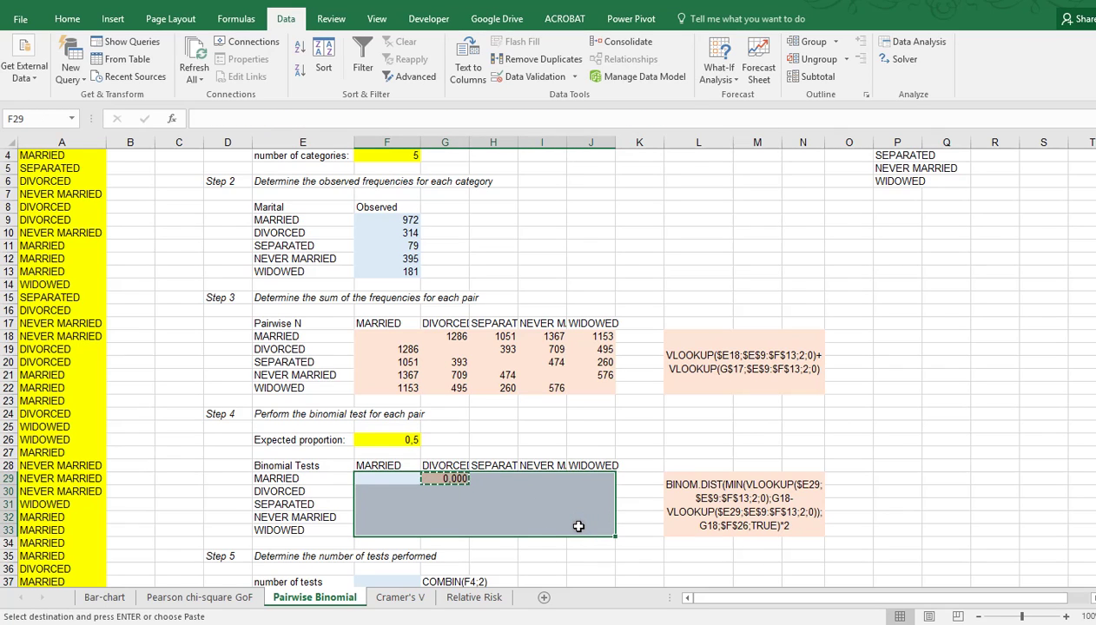
key("ctrl+v")
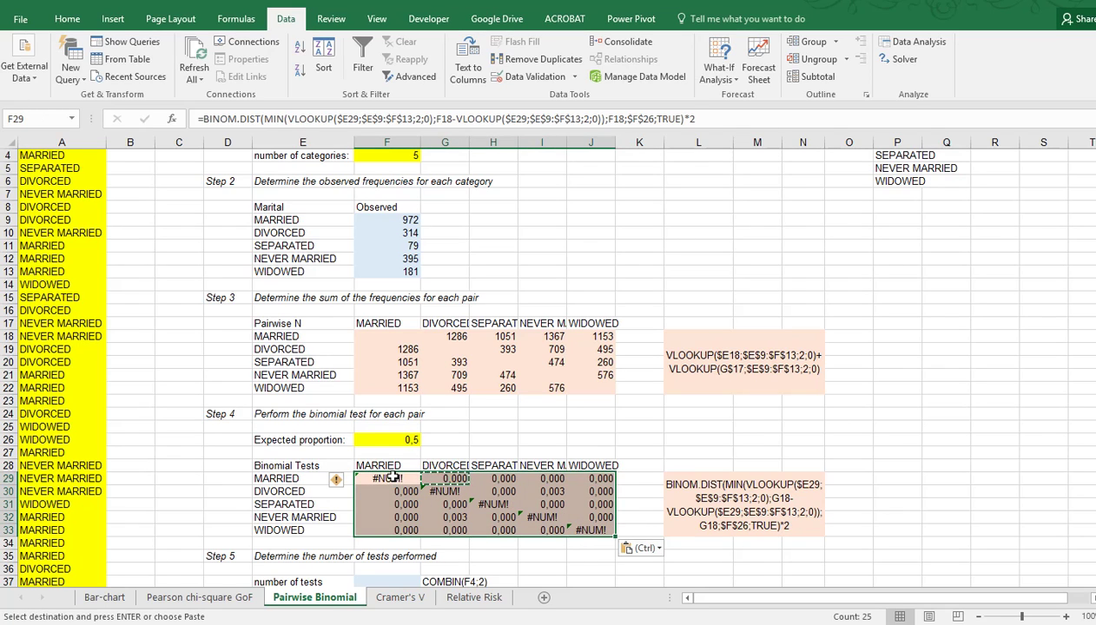
Clear the #NUM! diagonal cells F29, G30, H31, I32 and J33
left_click(391, 477)
key("Delete")
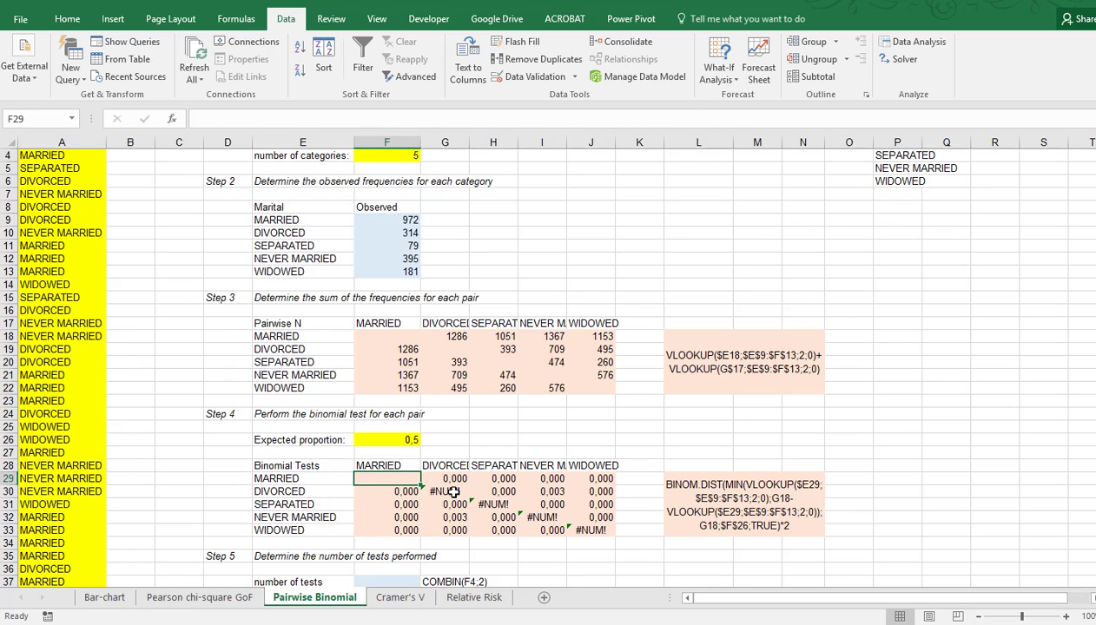
left_click(453, 491)
key("Delete")
left_click(489, 504)
key("Delete")
left_click(547, 517)
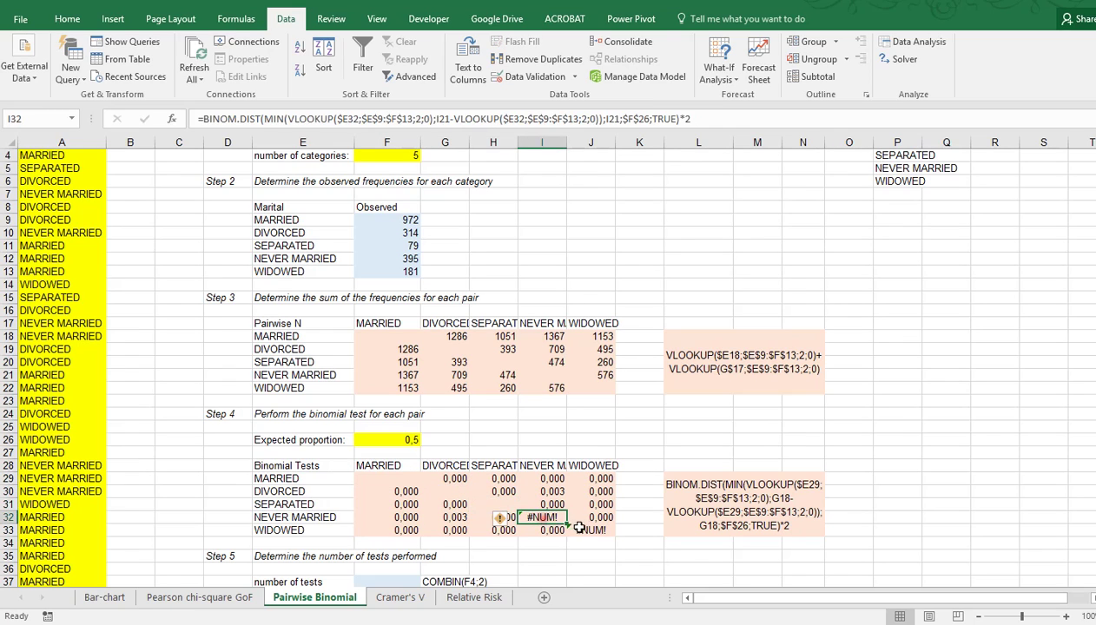
key("Delete")
left_click(592, 529)
key("Delete")
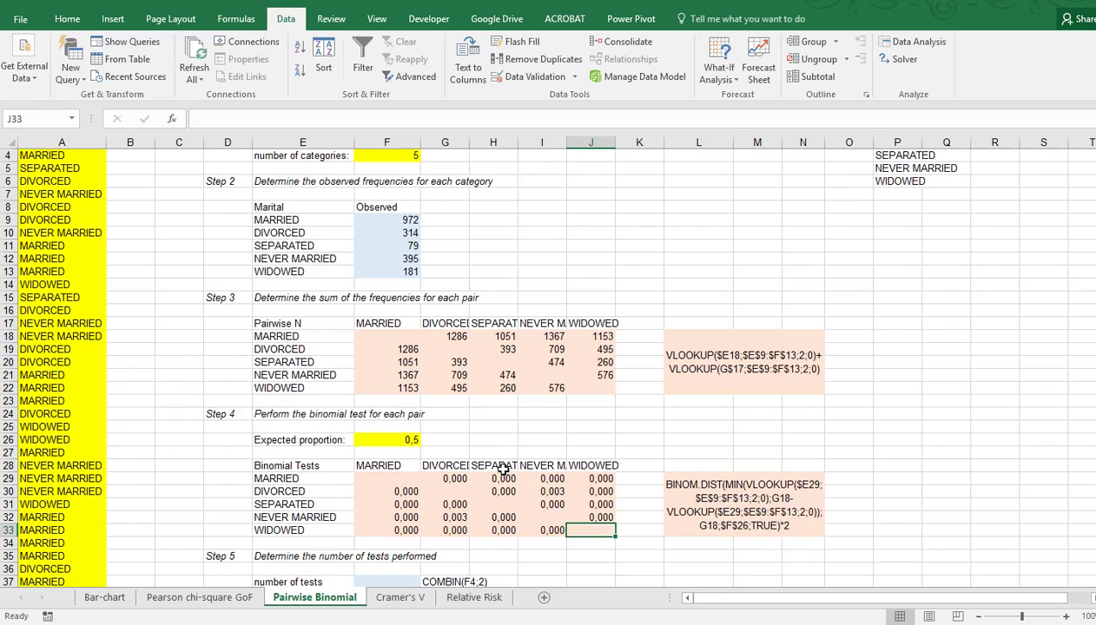
scroll(502, 468, "down", 2)
left_click(390, 501)
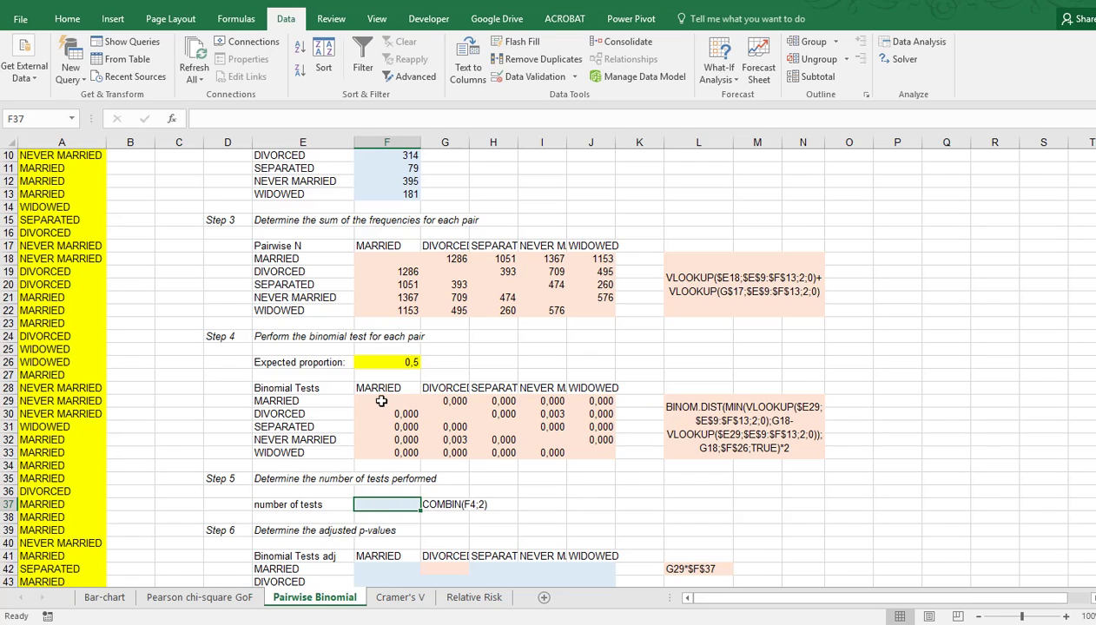
Enter =COMBIN(F4;2) in F37, giving 10 tests
left_click_drag(390, 402, 581, 452)
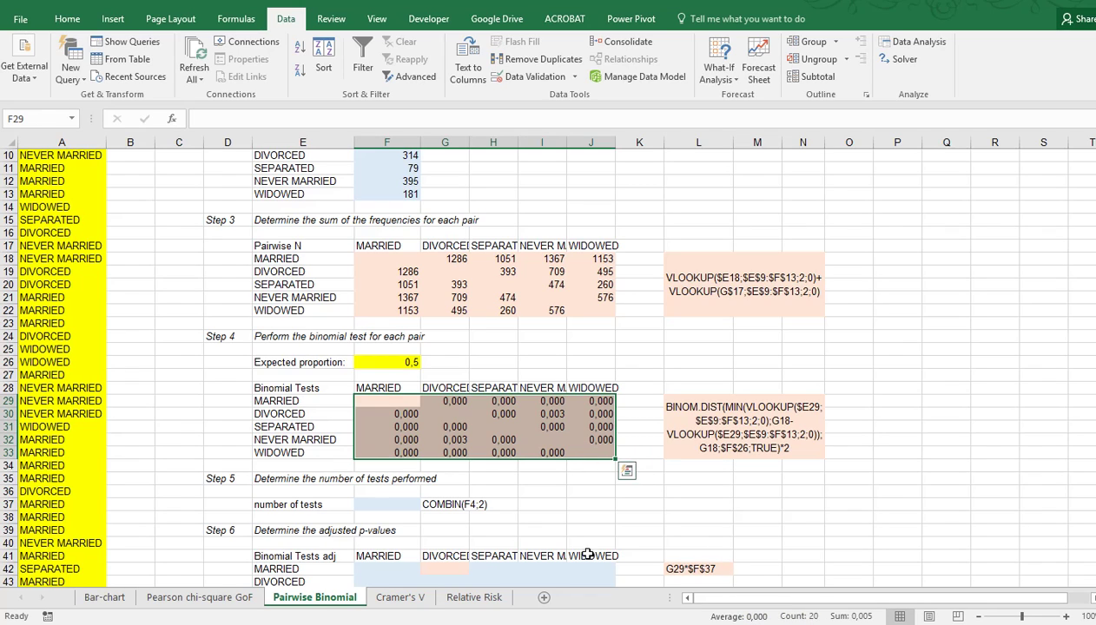
left_click(383, 505)
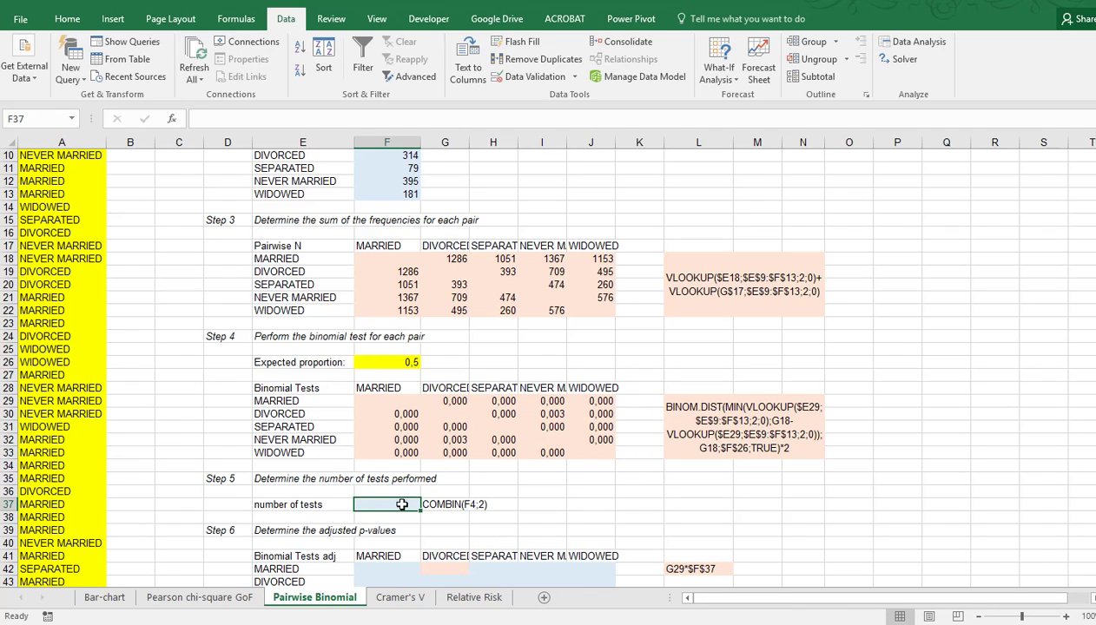
type("=c")
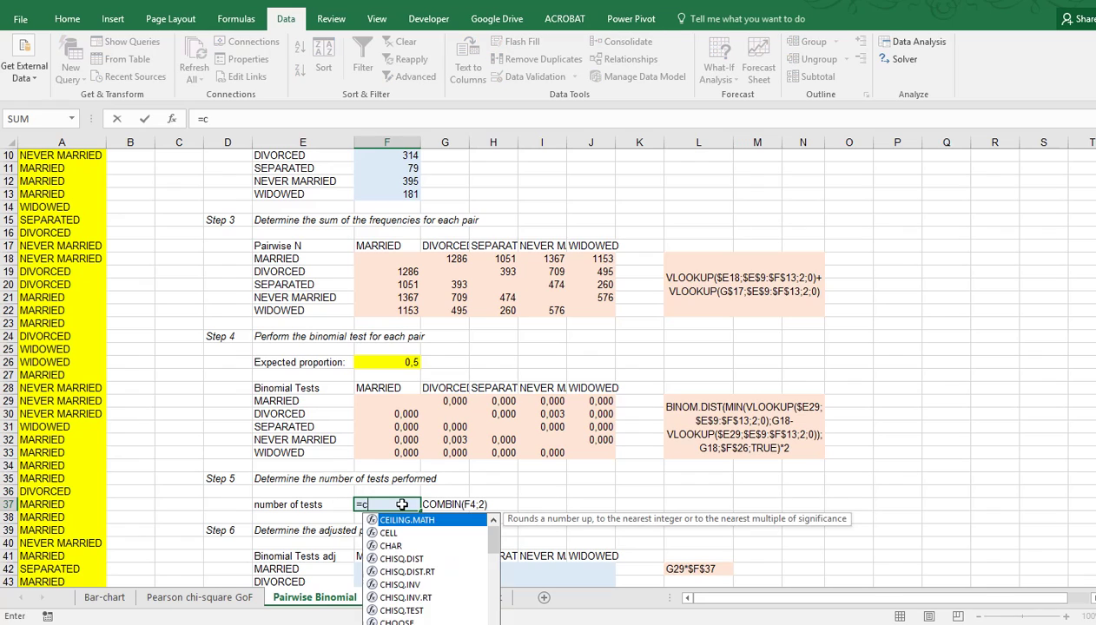
type("omb")
key("BackSpace")
key("BackSpace")
type("ombin(")
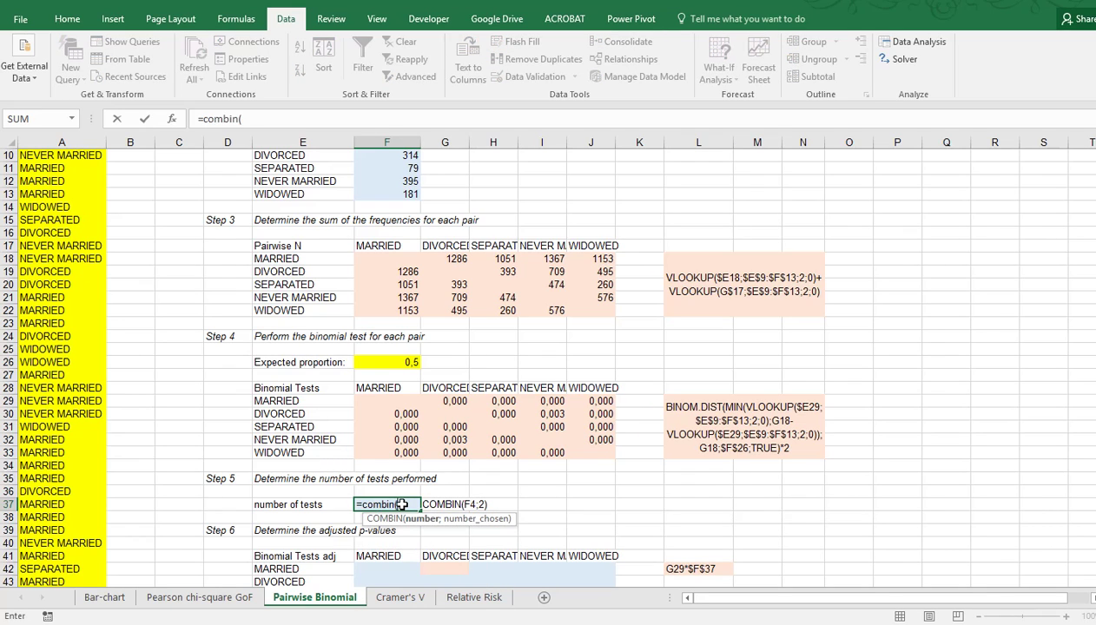
scroll(421, 312, "up", 3)
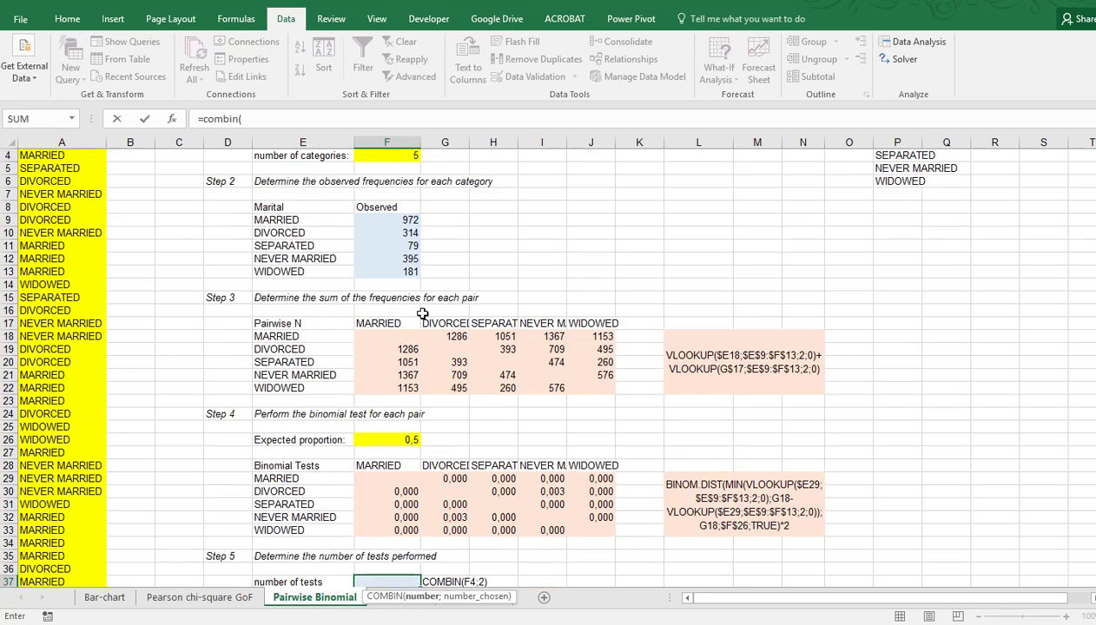
left_click(398, 196)
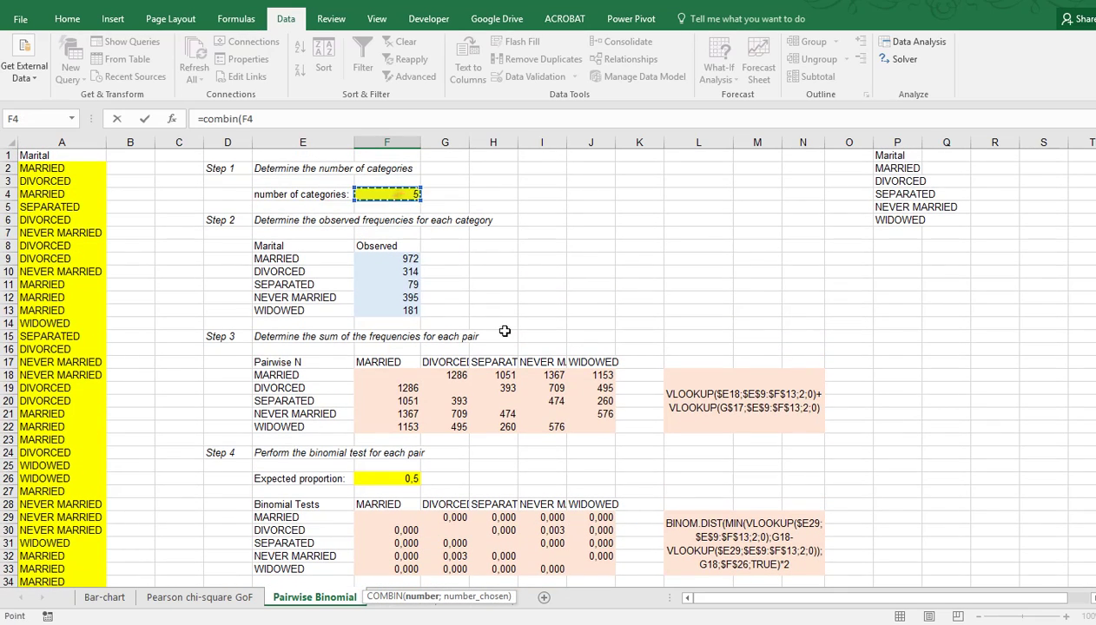
scroll(502, 332, "down", 1)
scroll(505, 332, "down", 1)
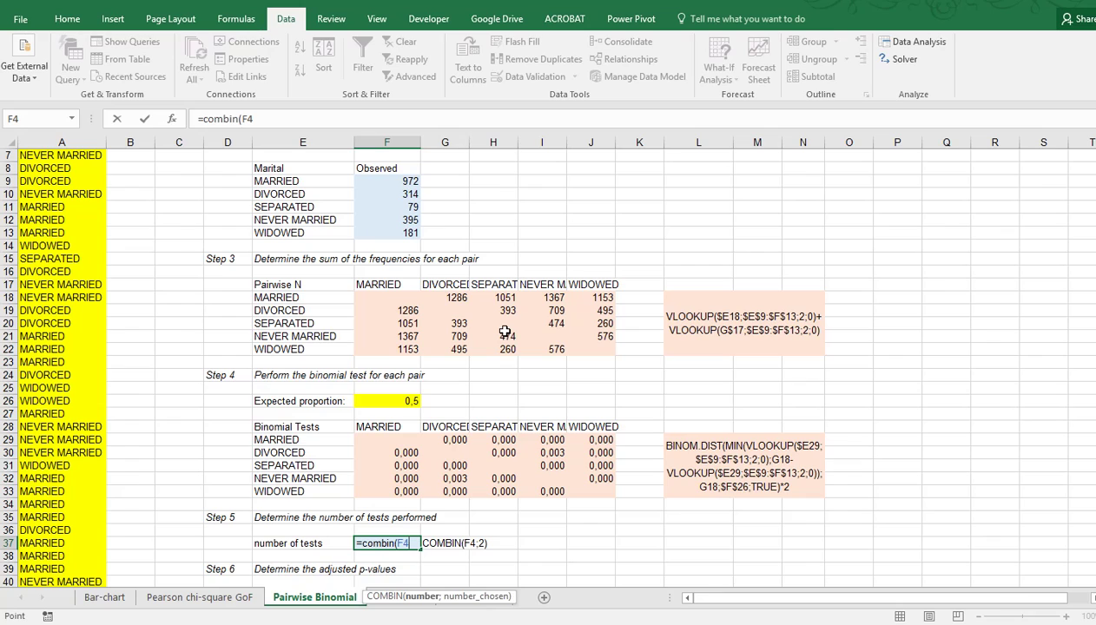
type(";2")
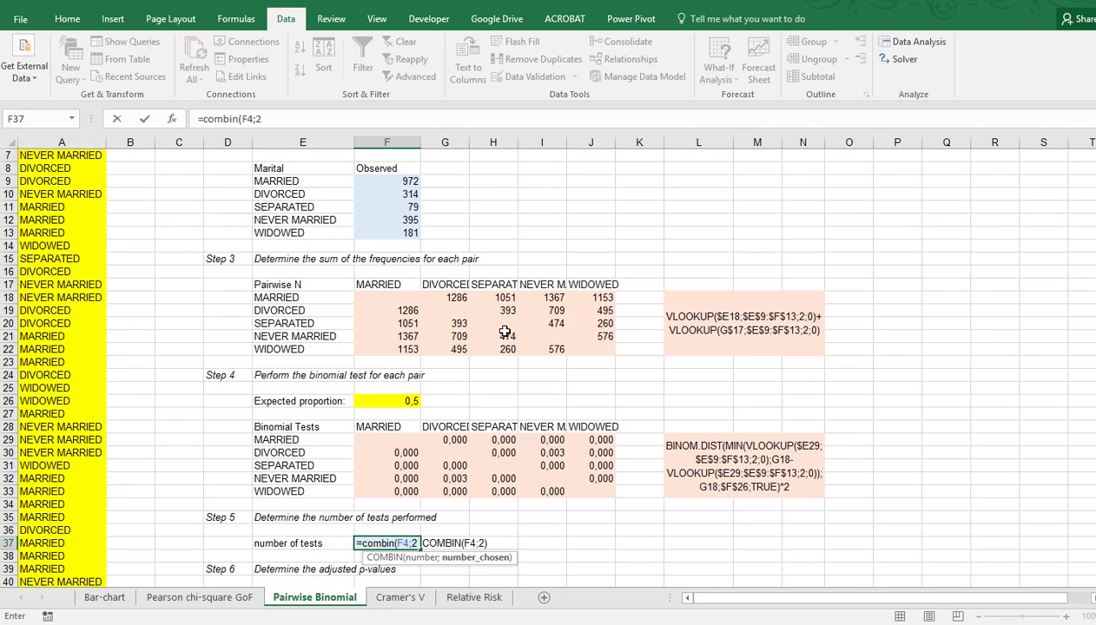
type(")")
key("ctrl+Return")
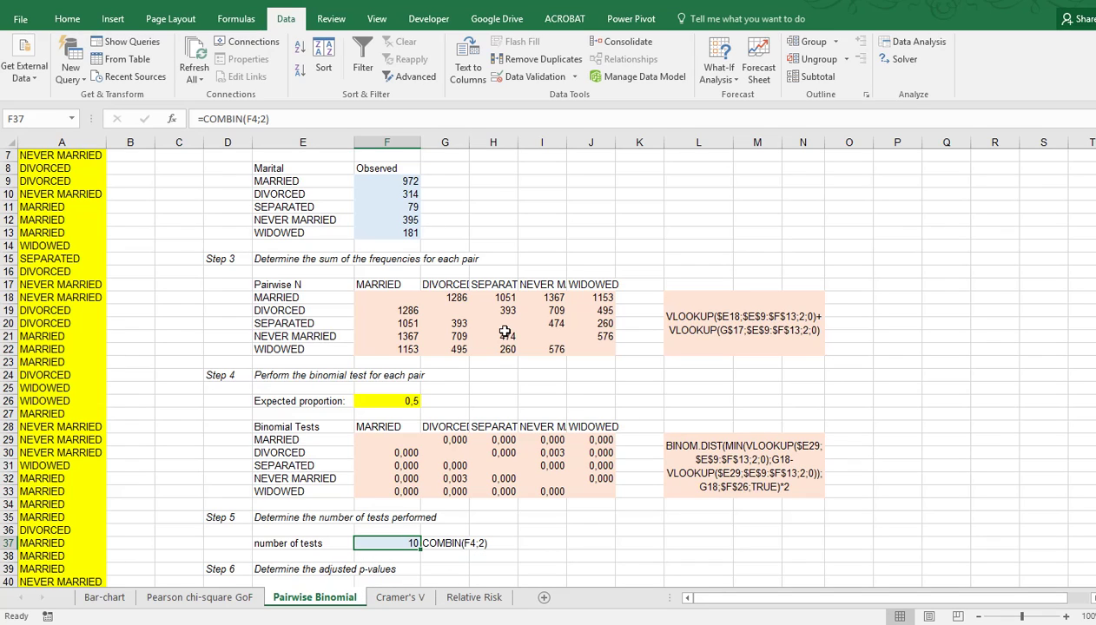
Review the off-diagonal binomial p-values in the matrix
left_click_drag(395, 440, 575, 488)
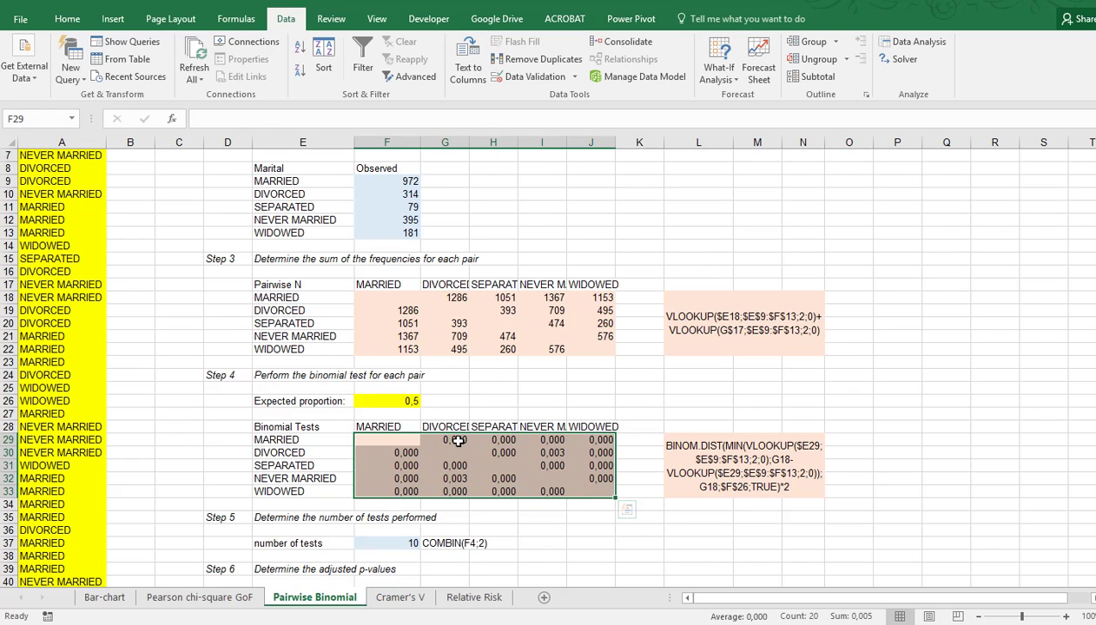
left_click_drag(445, 440, 608, 480)
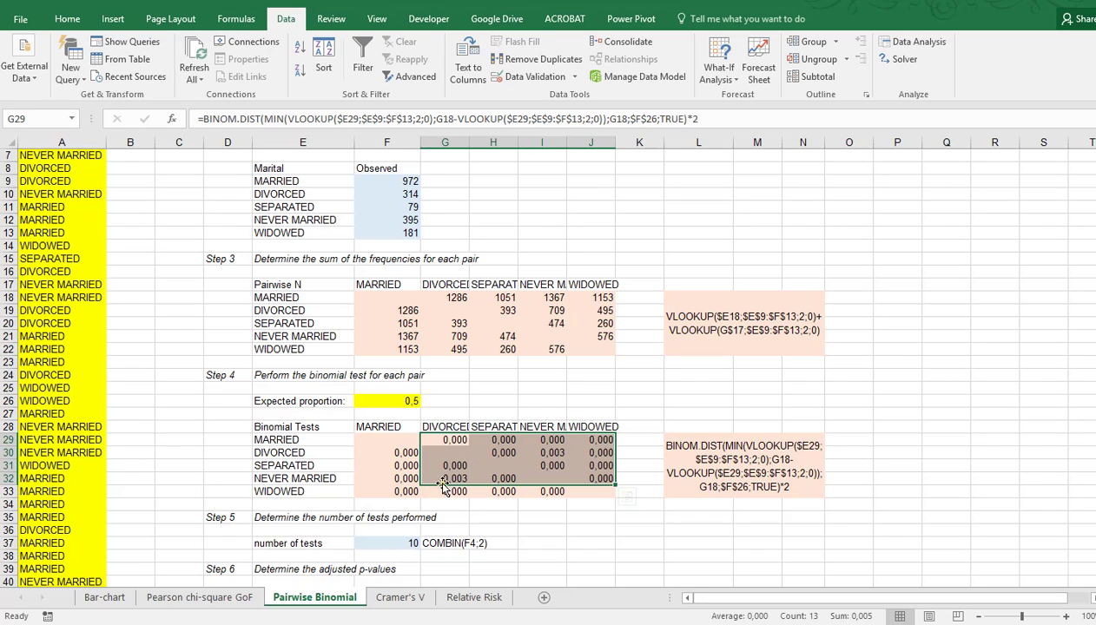
left_click(399, 439)
scroll(409, 453, "down", 2)
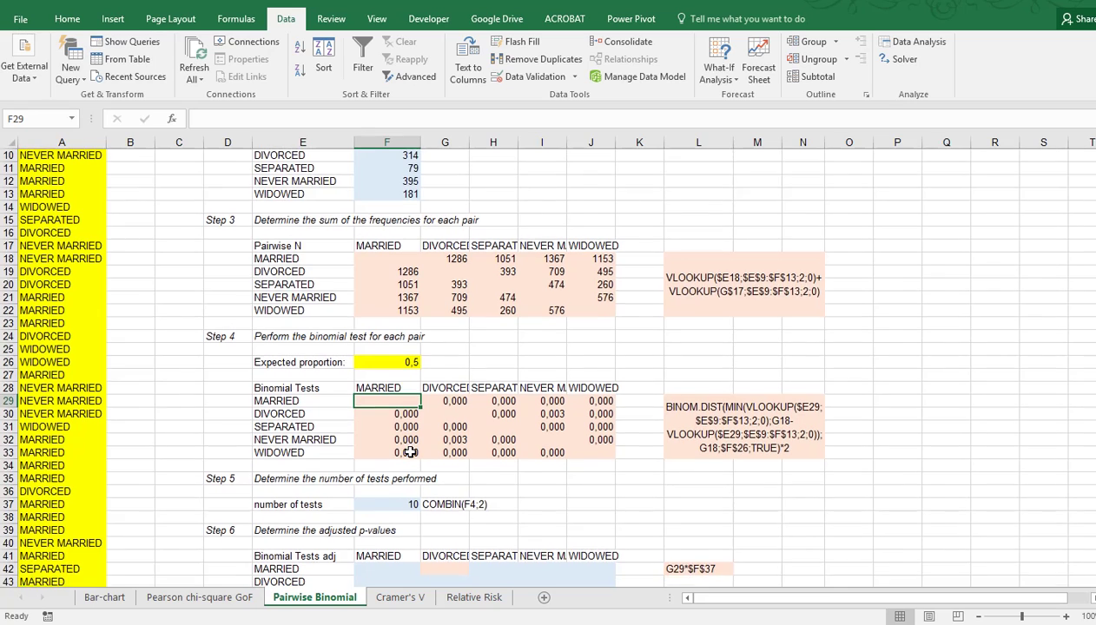
Enter =G29*$F$37 in G42 and copy it
scroll(410, 453, "down", 1)
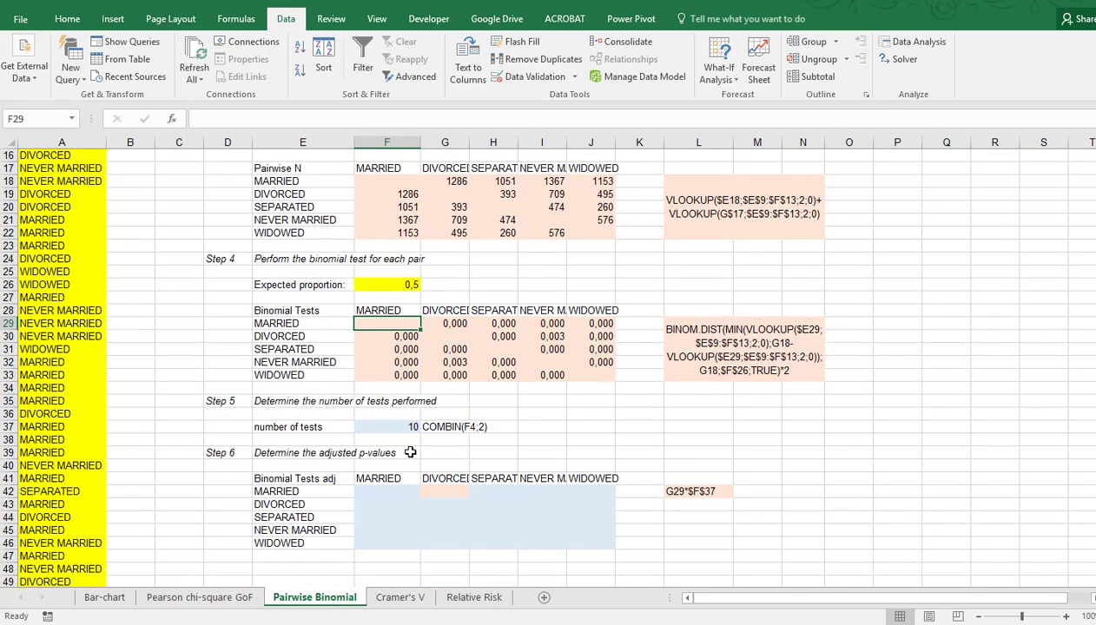
left_click(441, 492)
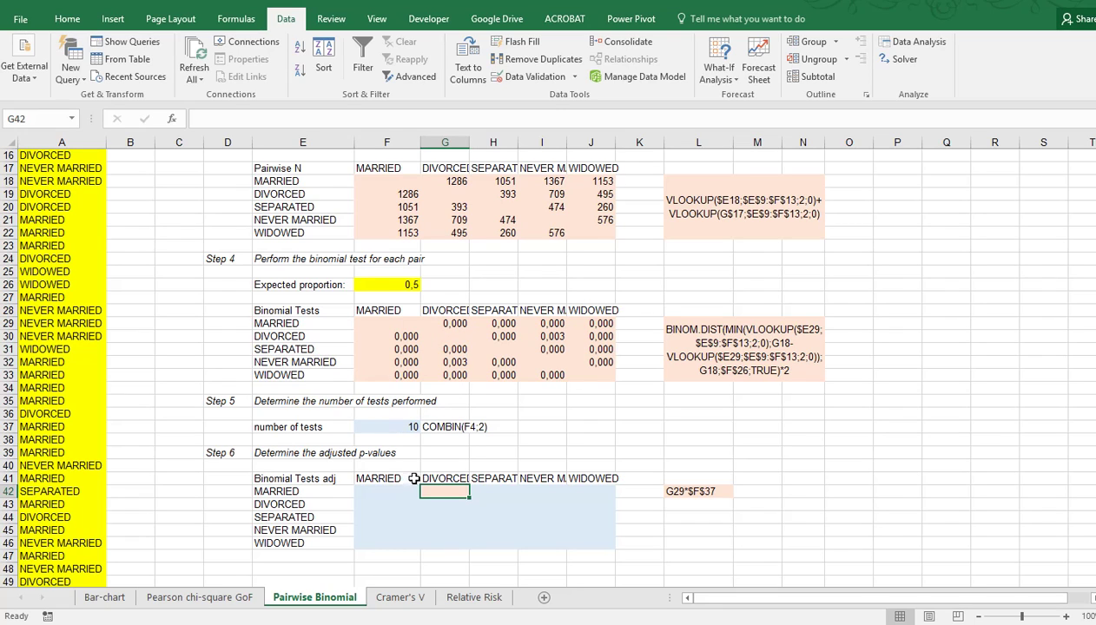
type("=")
left_click(441, 325)
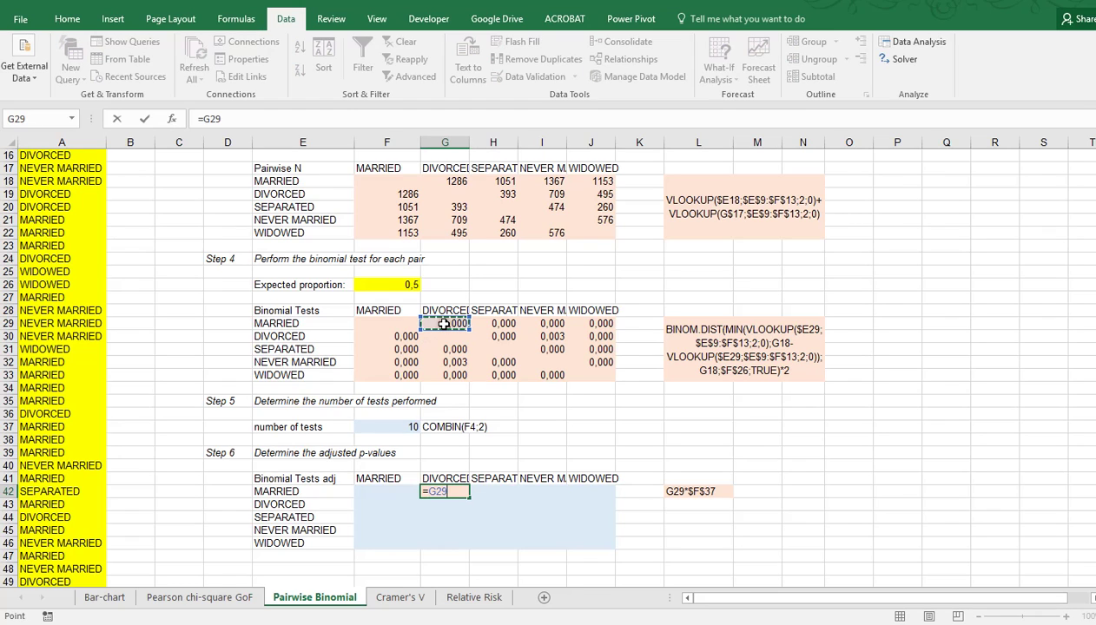
type("*")
left_click(379, 424)
key("F4")
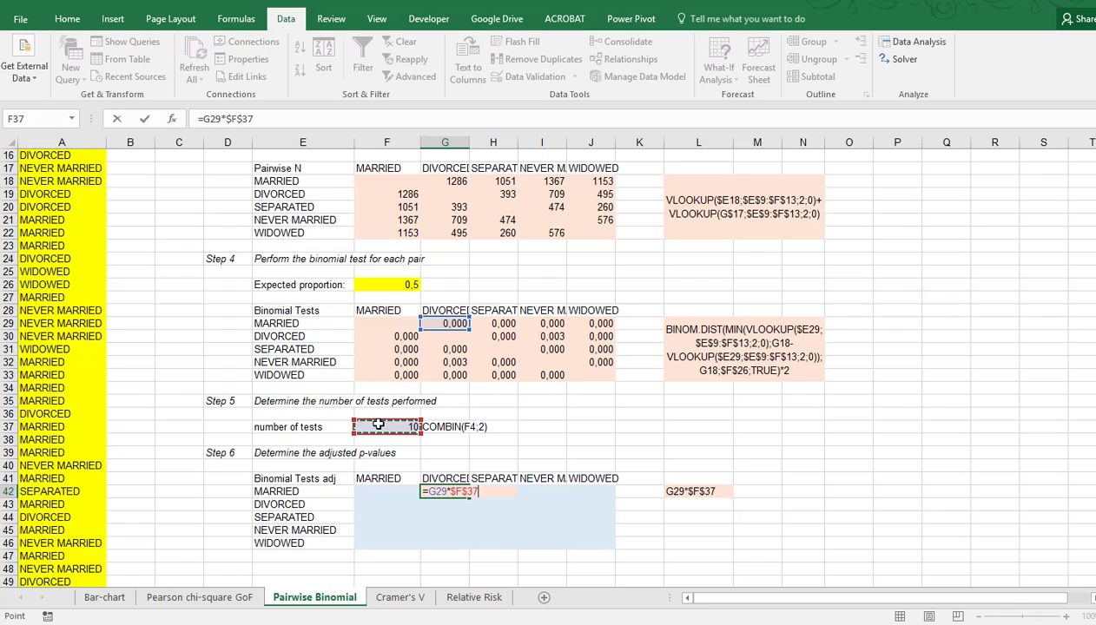
key("ctrl+Return")
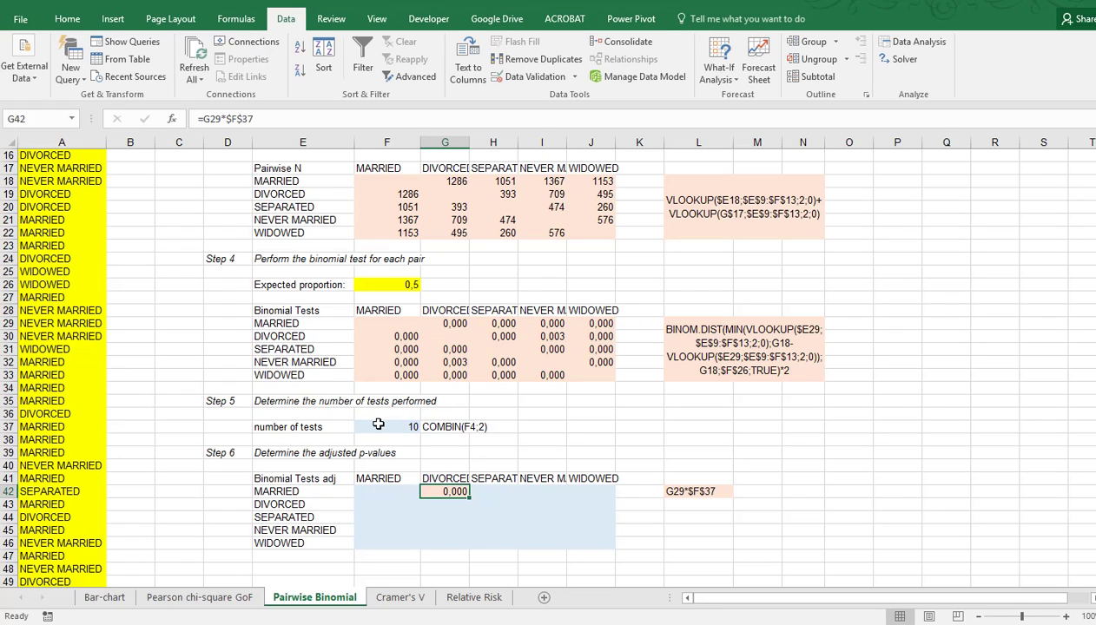
key("ctrl+c")
Paste the G42 formula into F42:J46 and clear diagonal cells F42, G43, H44, I45, J46
left_click_drag(391, 490, 580, 536)
key("ctrl+v")
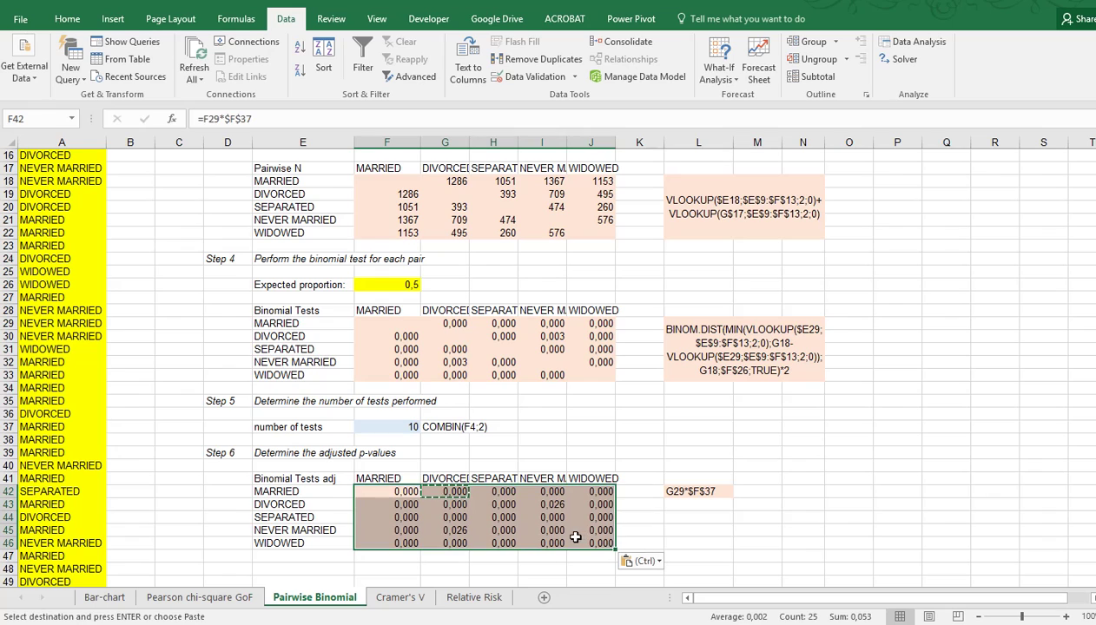
left_click(402, 491)
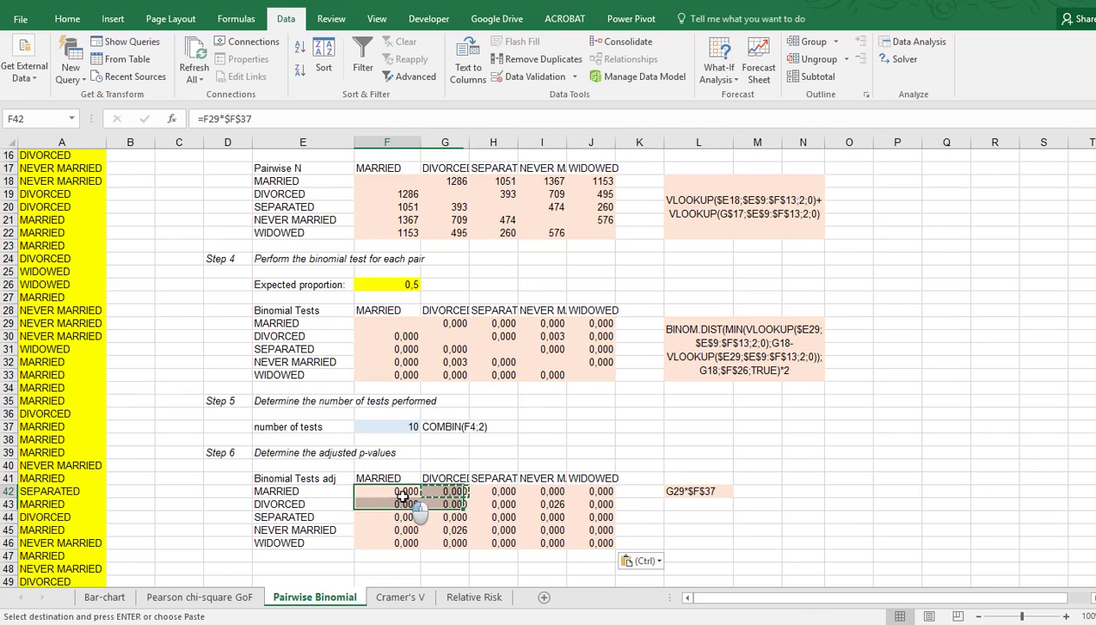
key("Delete")
left_click(445, 505)
key("Delete")
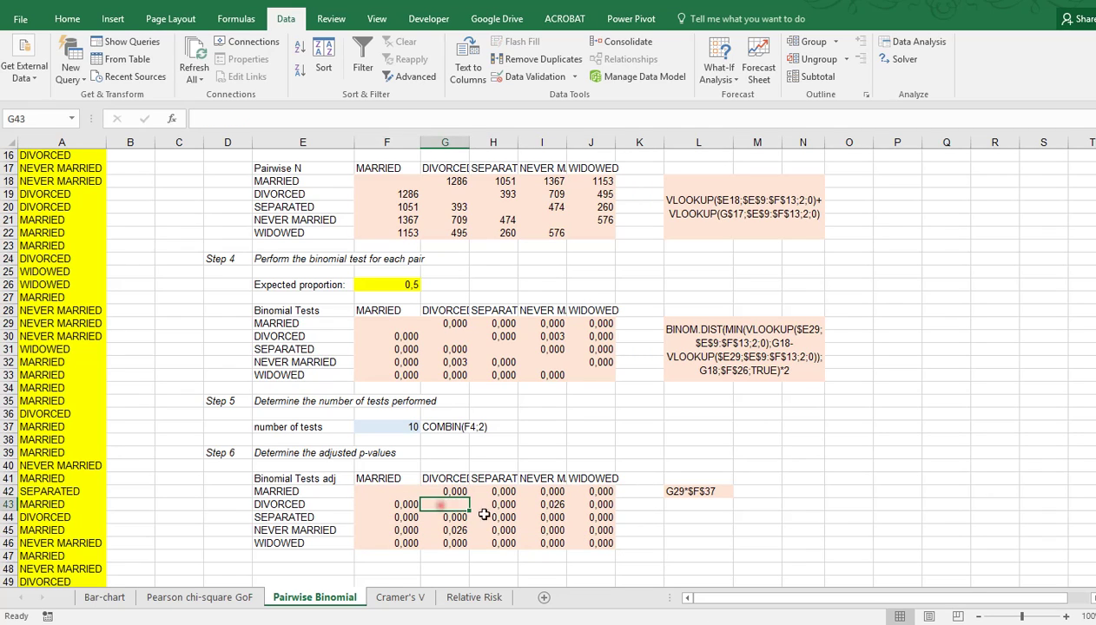
left_click(497, 516)
key("Delete")
left_click(536, 527)
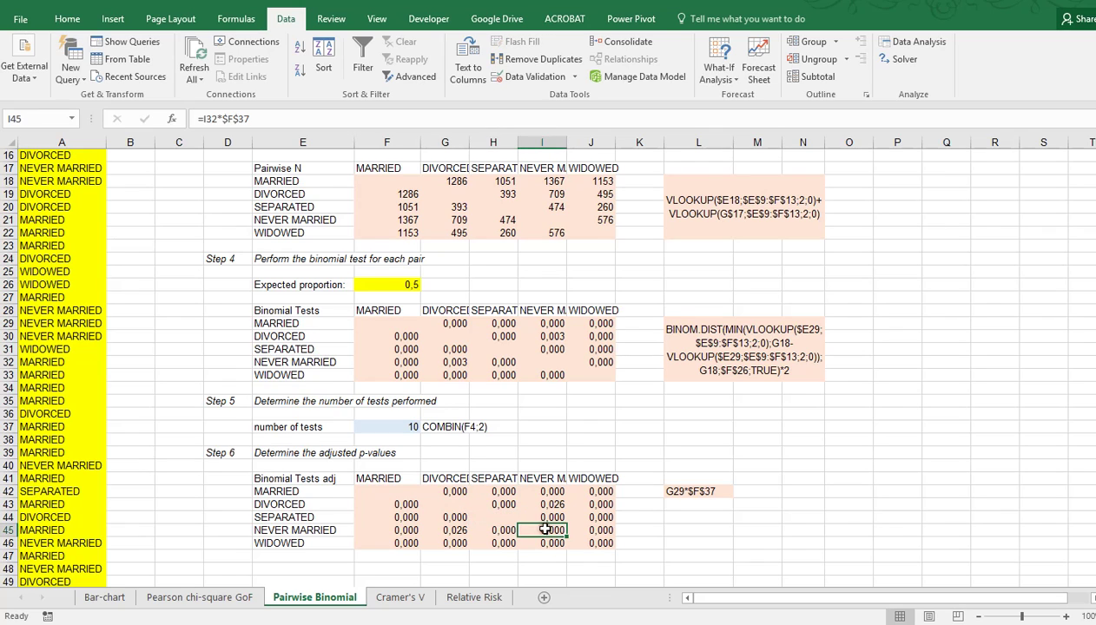
key("Delete")
left_click(595, 544)
key("Delete")
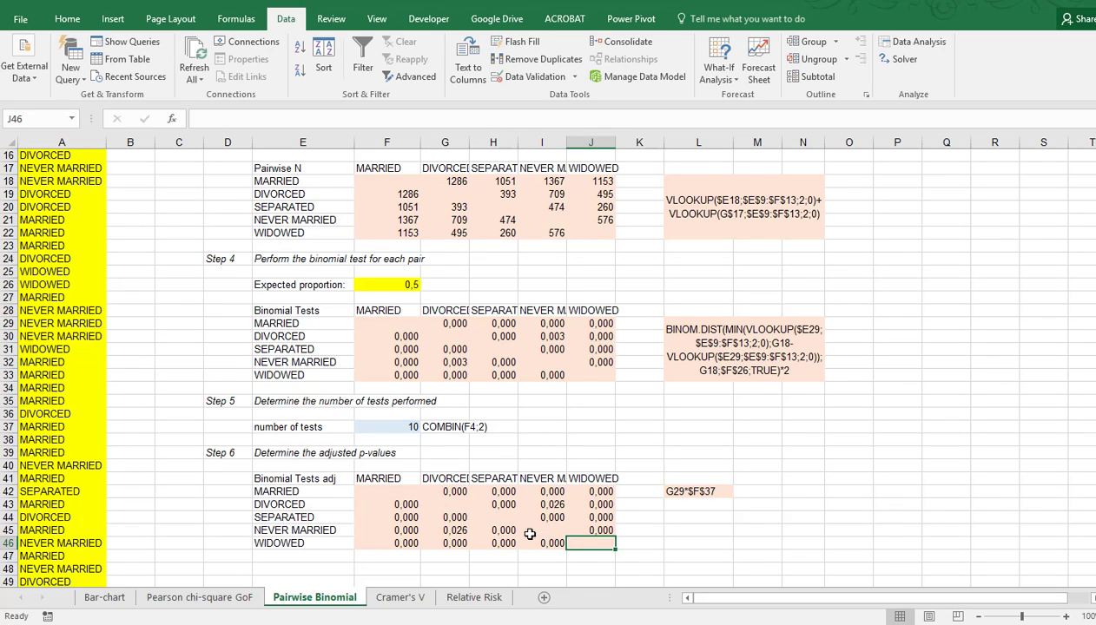
left_click(542, 504)
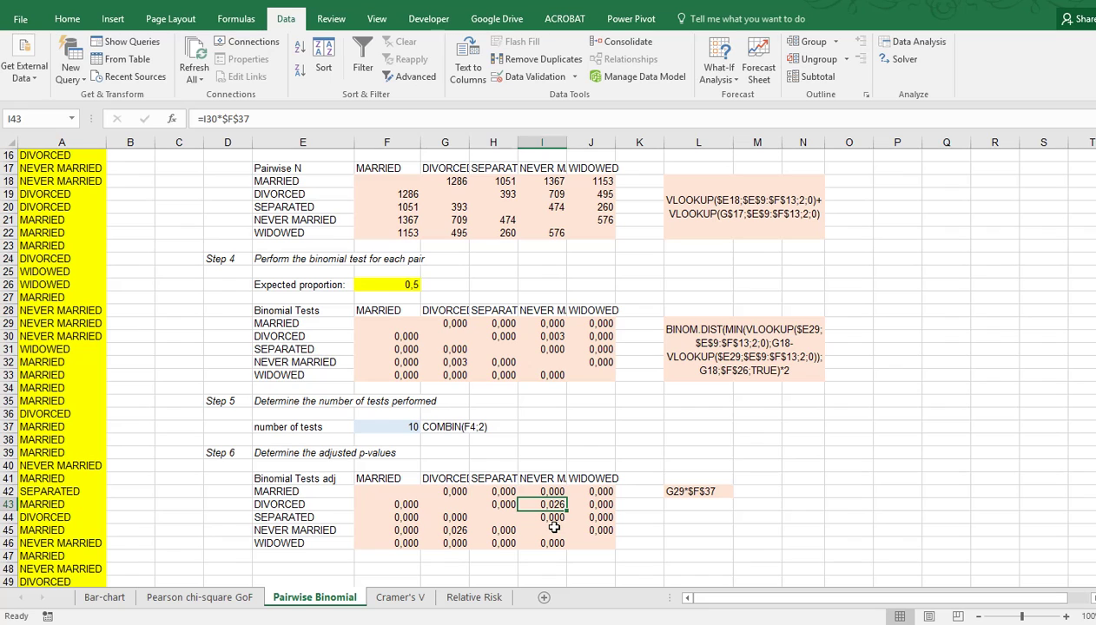
scroll(554, 528, "up", 5)
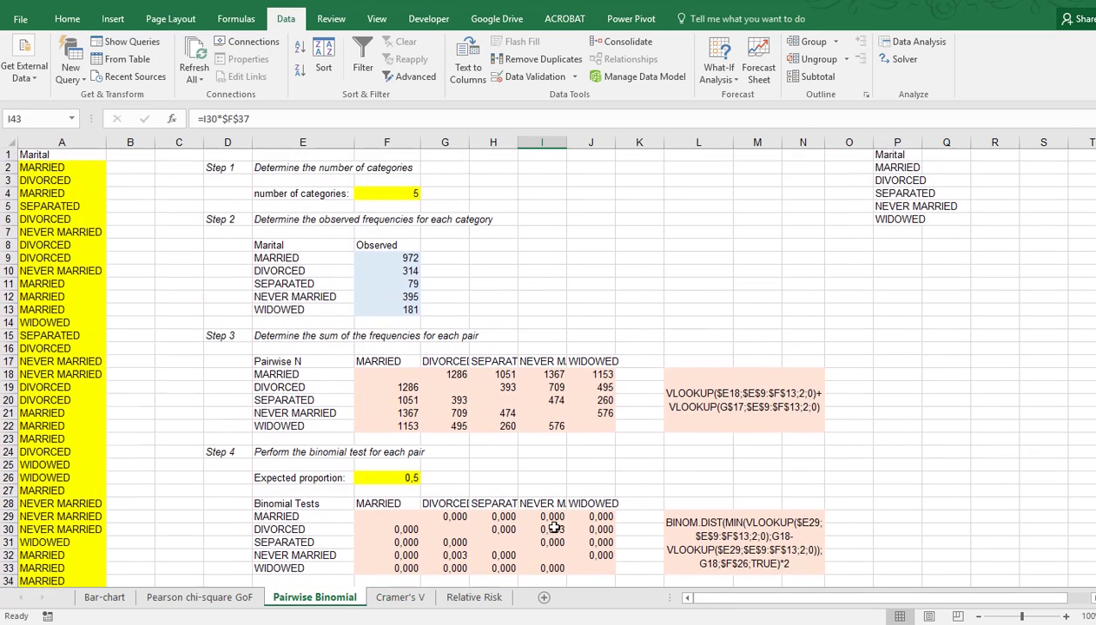
left_click_drag(382, 258, 387, 310)
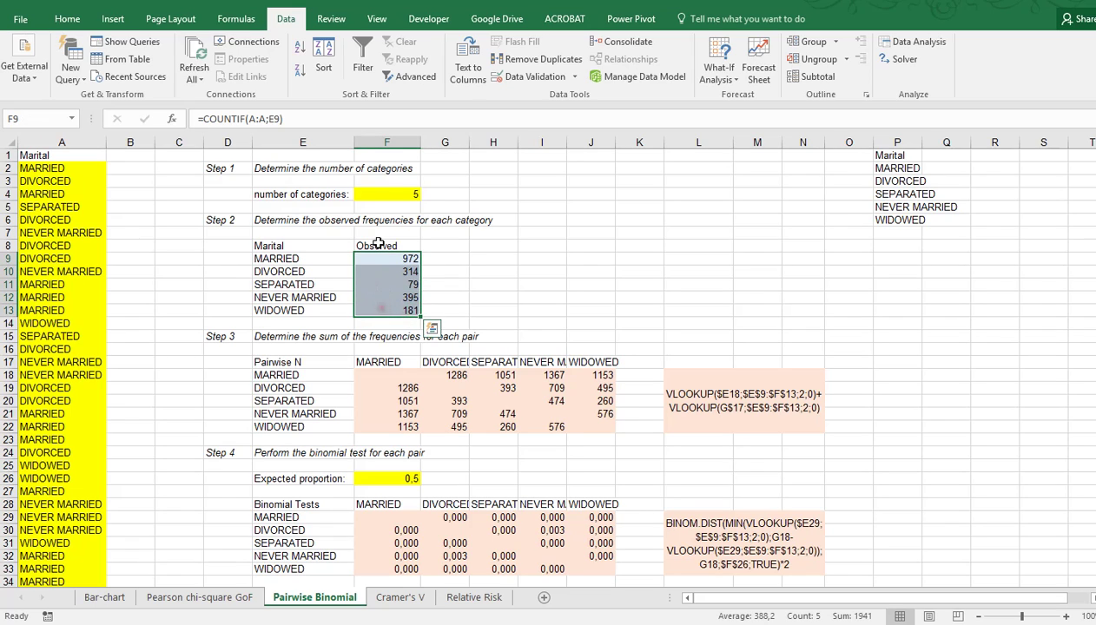
left_click(373, 294)
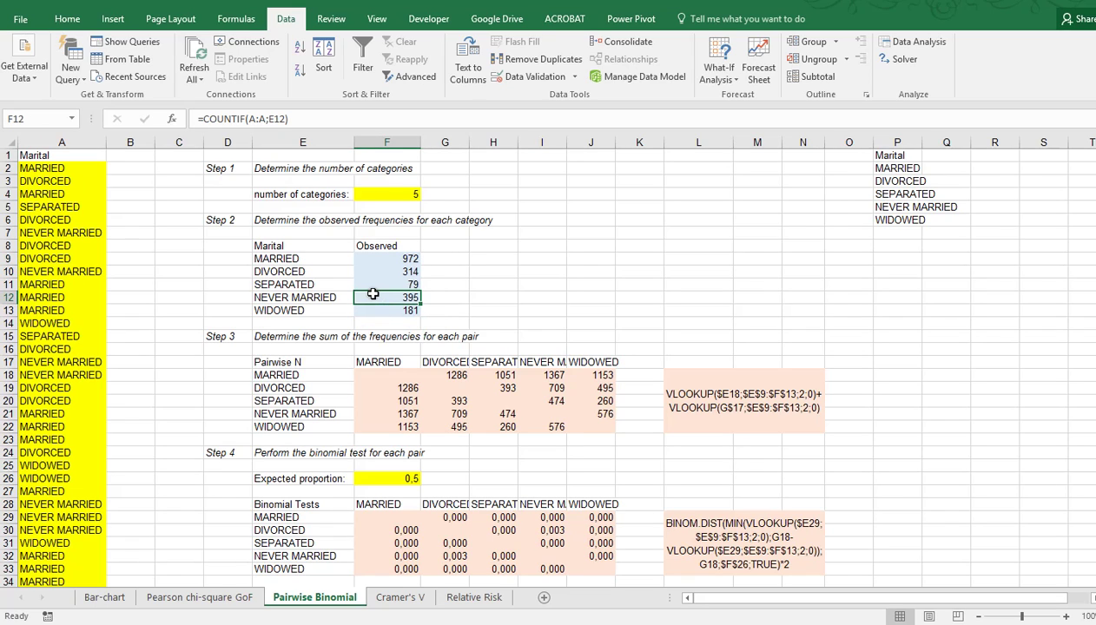
left_click(226, 260)
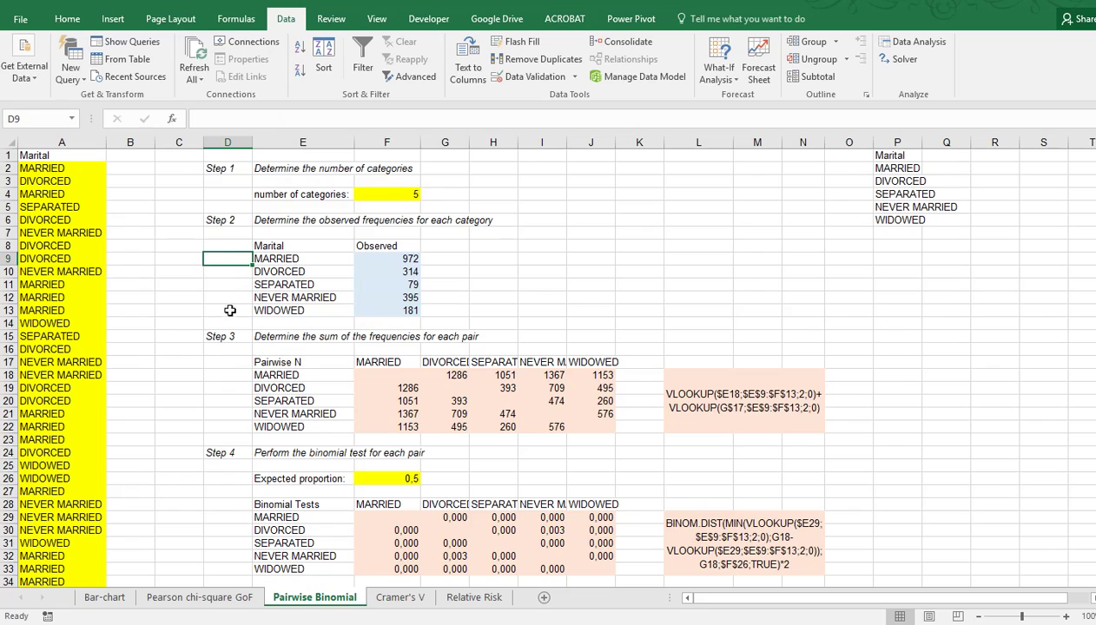